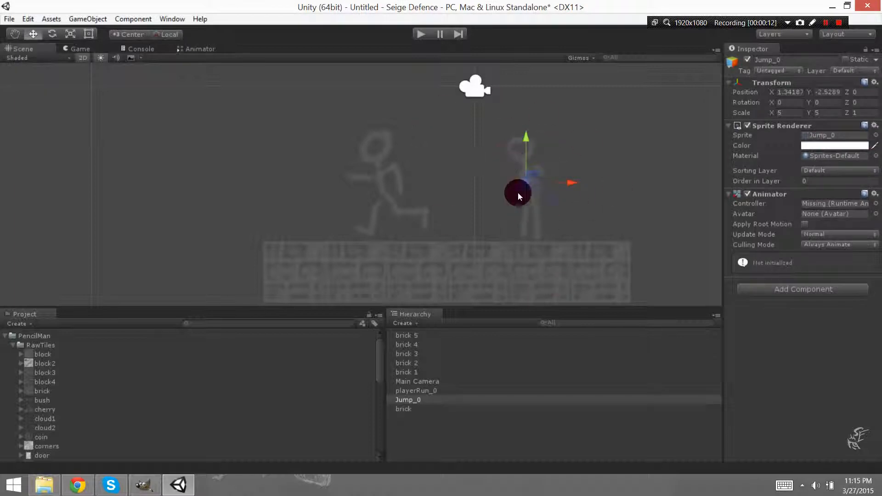
# Create a new Animator Controller asset in the project root, outside the PencilMan folder.
pyautogui.click(381, 171)
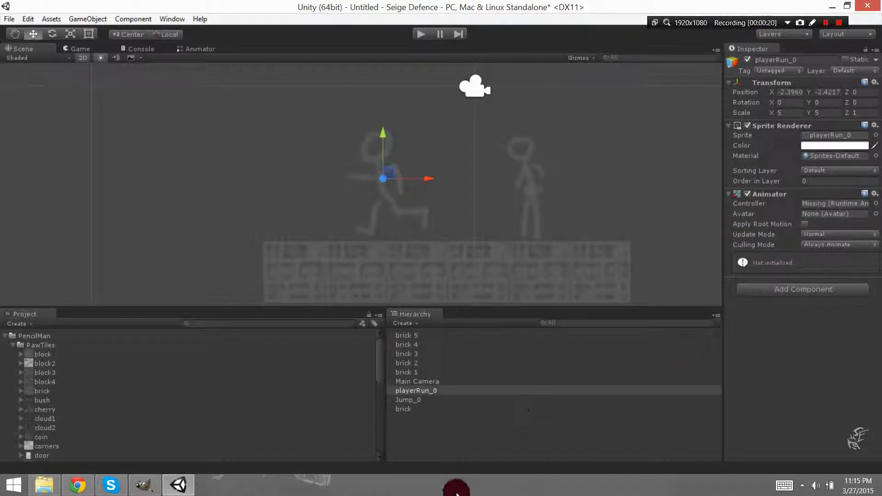
pyautogui.click(4, 336)
pyautogui.rightClick(90, 374)
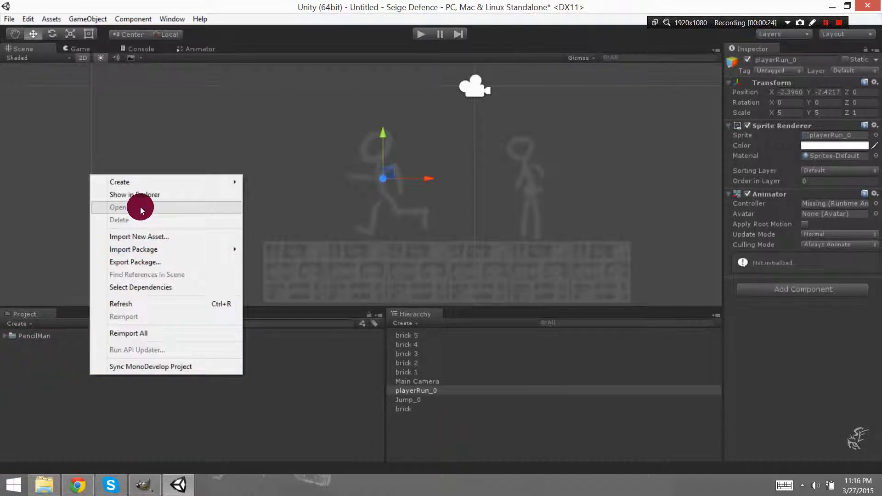
pyautogui.moveTo(148, 182)
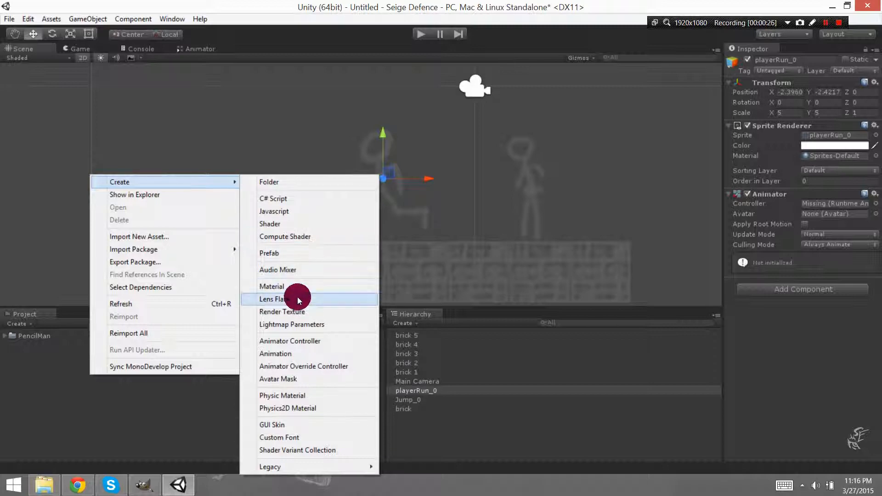
pyautogui.click(302, 341)
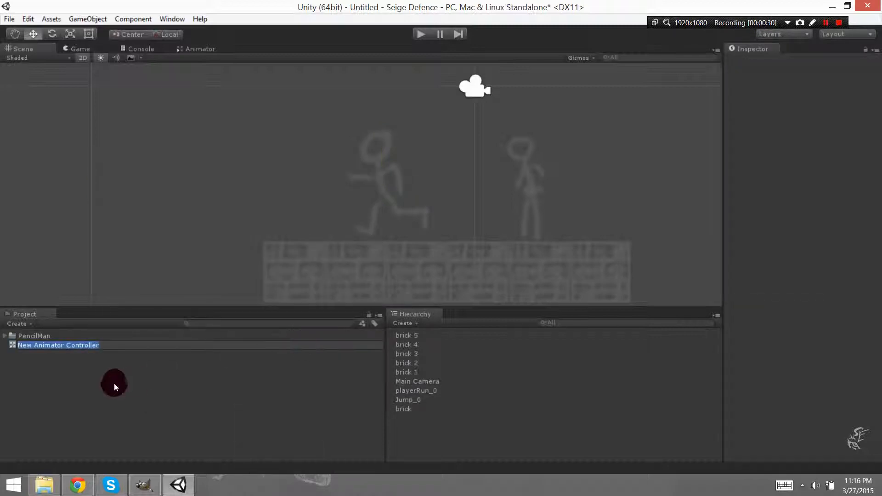
pyautogui.moveTo(880, 494)
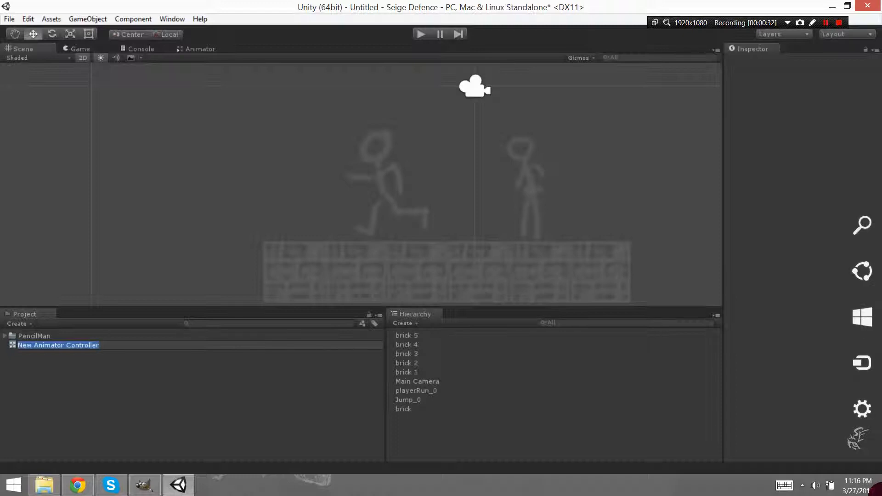
# Name the new animator controller Pencil Man Controller.
pyautogui.write('Pencil')
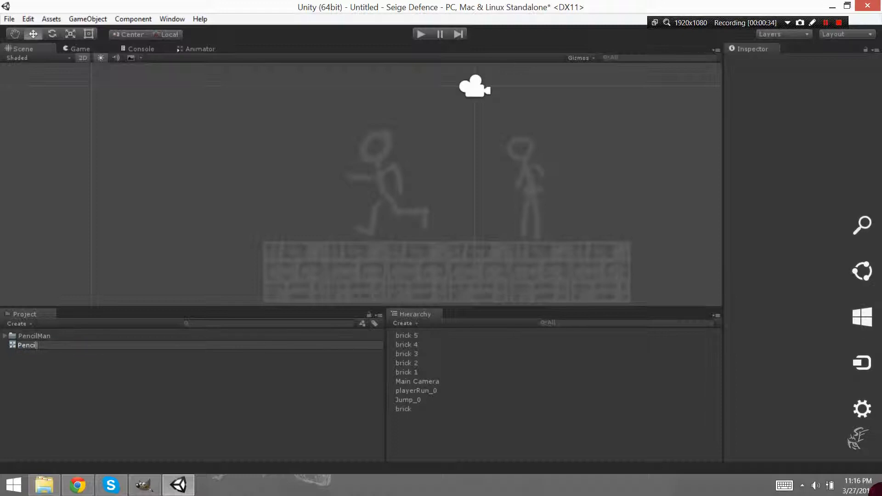
pyautogui.write(' Mn')
pyautogui.write('n COntrol')
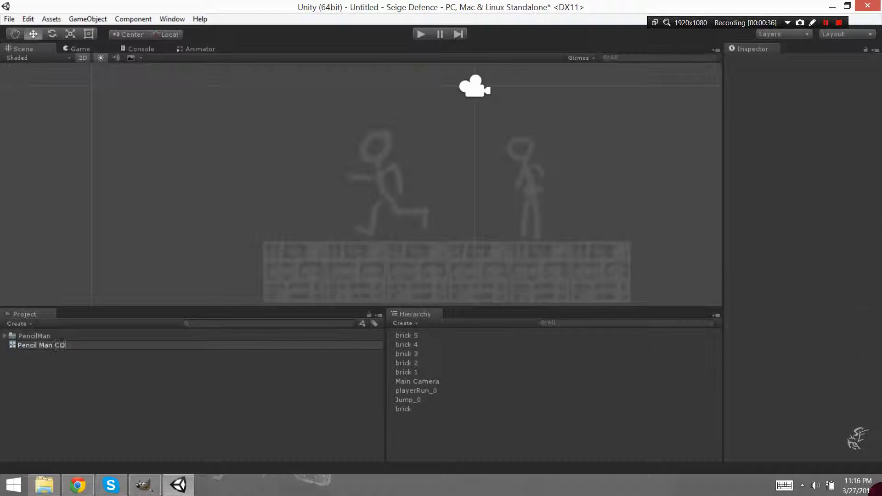
pyautogui.press('BackSpace')
pyautogui.press('BackSpace')
pyautogui.press('BackSpace')
pyautogui.write('ontroller')
pyautogui.press('Return')
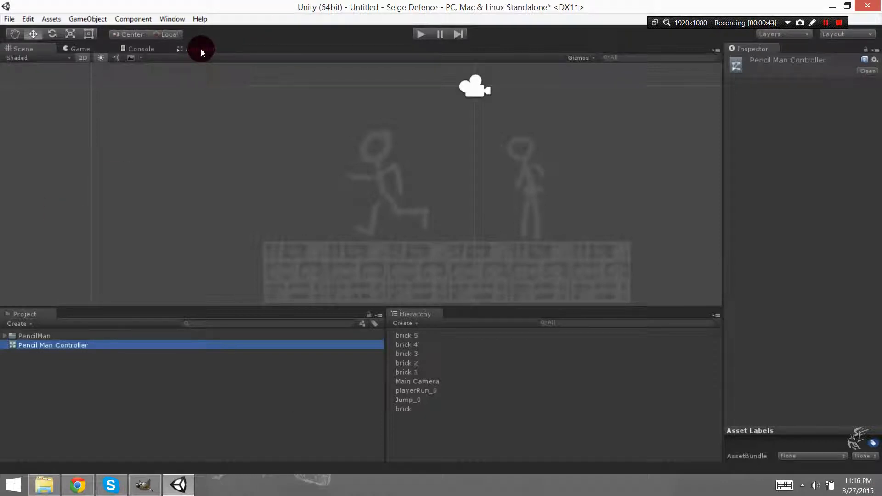
# Show the Pencil Man Controller's base layer graph in the Animator window.
pyautogui.click(200, 48)
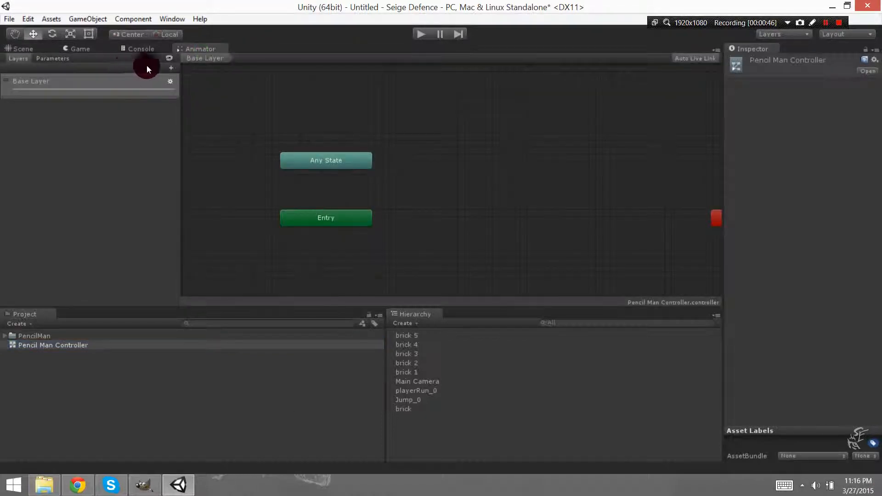
pyautogui.click(186, 20)
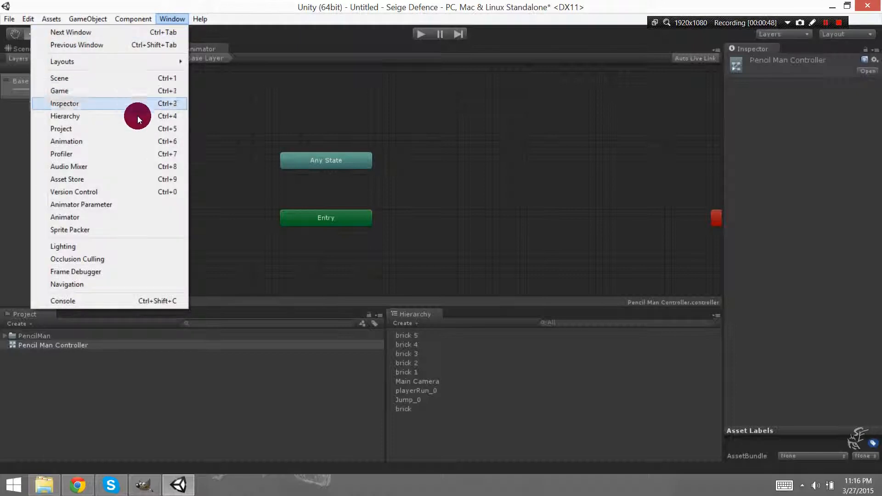
pyautogui.click(125, 216)
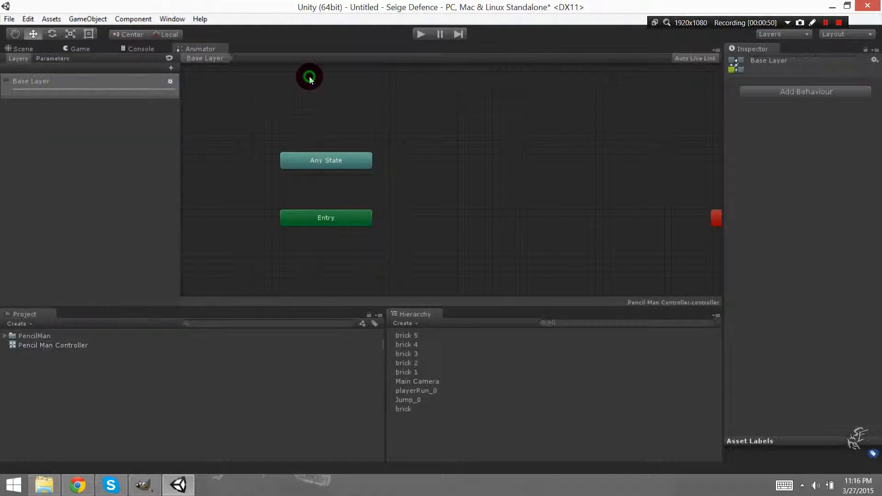
pyautogui.moveTo(206, 49)
pyautogui.mouseDown()
pyautogui.moveTo(194, 265)
pyautogui.moveTo(204, 47)
pyautogui.mouseUp()
pyautogui.moveTo(321, 124)
pyautogui.mouseDown(button='middle')
pyautogui.moveTo(371, 95)
pyautogui.moveTo(328, 180)
pyautogui.moveTo(317, 119)
pyautogui.mouseUp(button='middle')
# Rearrange the graph nodes, placing Entry just beneath Any State and bringing Exit into view to the right of them.
pyautogui.moveTo(727, 224); pyautogui.dragTo(421, 186)
pyautogui.moveTo(392, 144); pyautogui.dragTo(452, 111, button='middle')
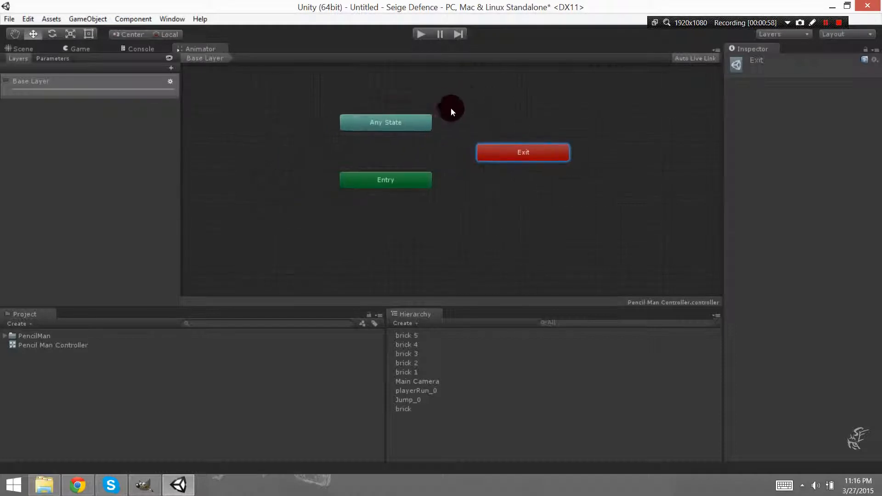
pyautogui.click(412, 124)
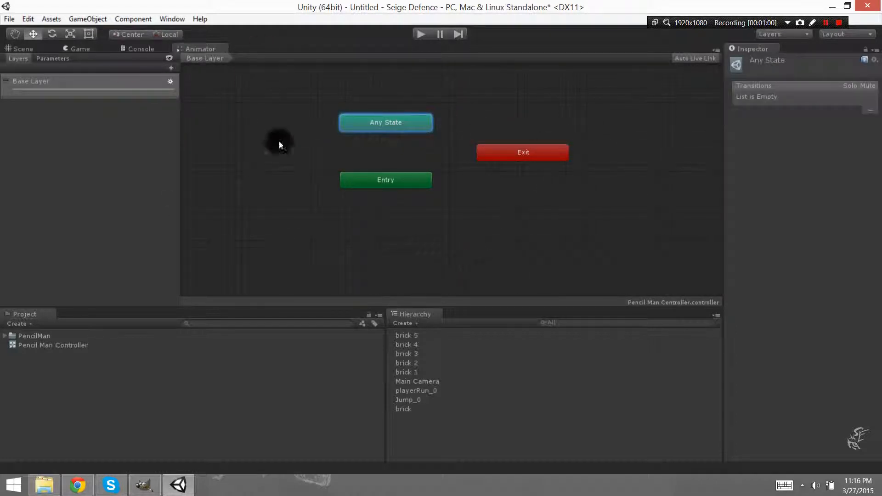
pyautogui.click(382, 183)
pyautogui.moveTo(397, 185); pyautogui.dragTo(396, 164)
pyautogui.moveTo(554, 154); pyautogui.dragTo(598, 189)
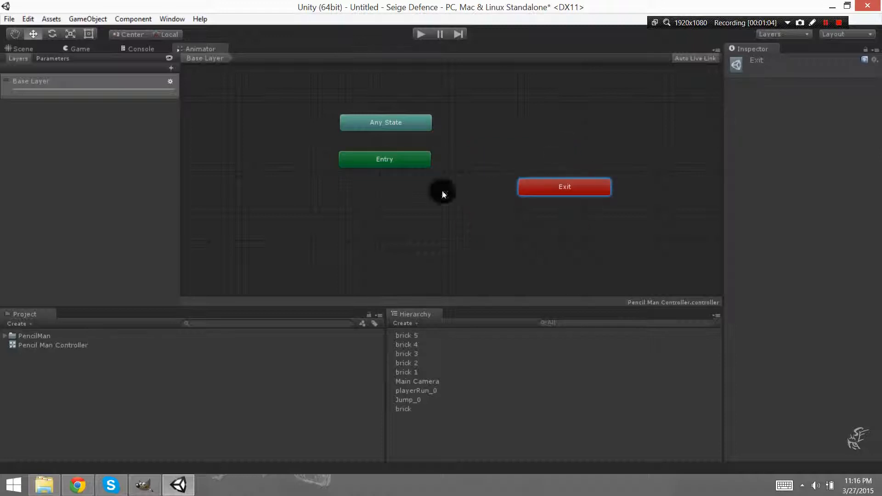
pyautogui.moveTo(519, 183); pyautogui.dragTo(533, 183)
pyautogui.click(377, 163)
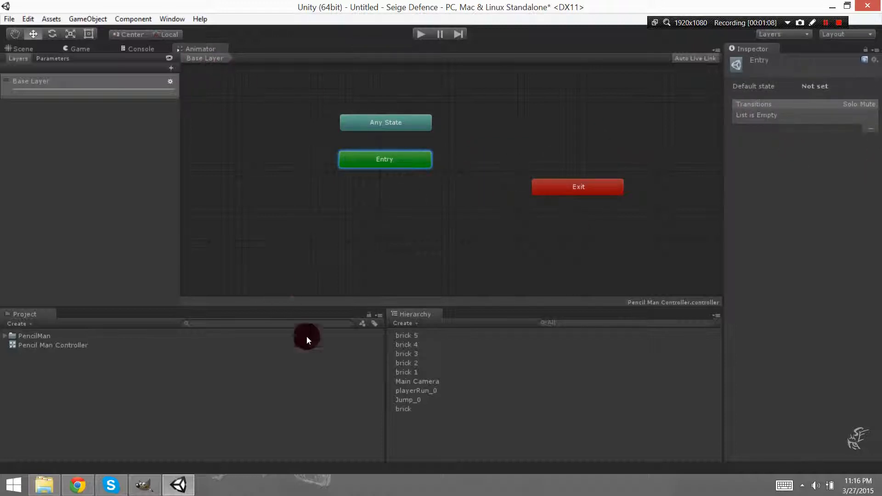
# Examine the Pencil Man Jump, Pencil Man Run and playerRun assets in the PencilMan folder.
pyautogui.click(6, 339)
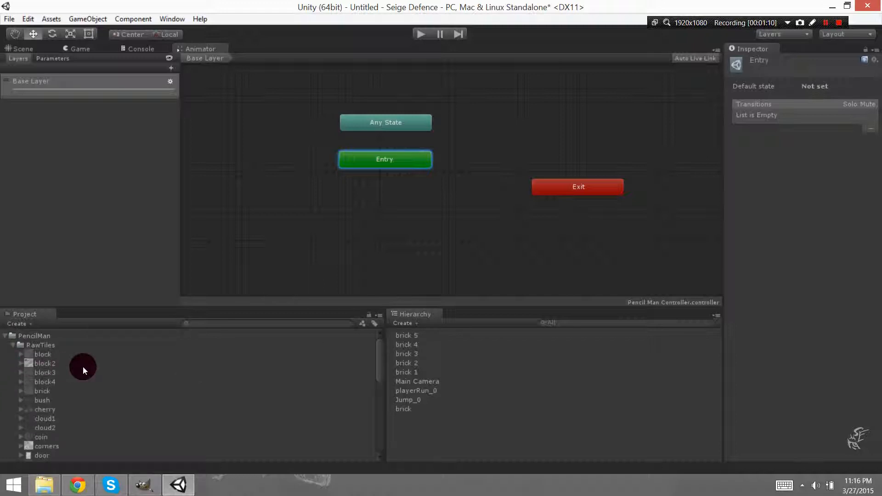
pyautogui.scroll(-4, 82, 366)
pyautogui.scroll(-2, 83, 367)
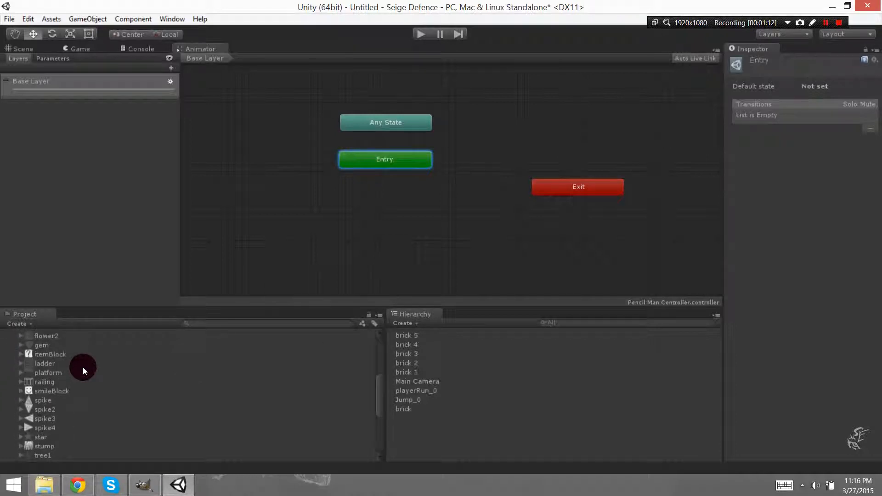
pyautogui.scroll(-4, 82, 366)
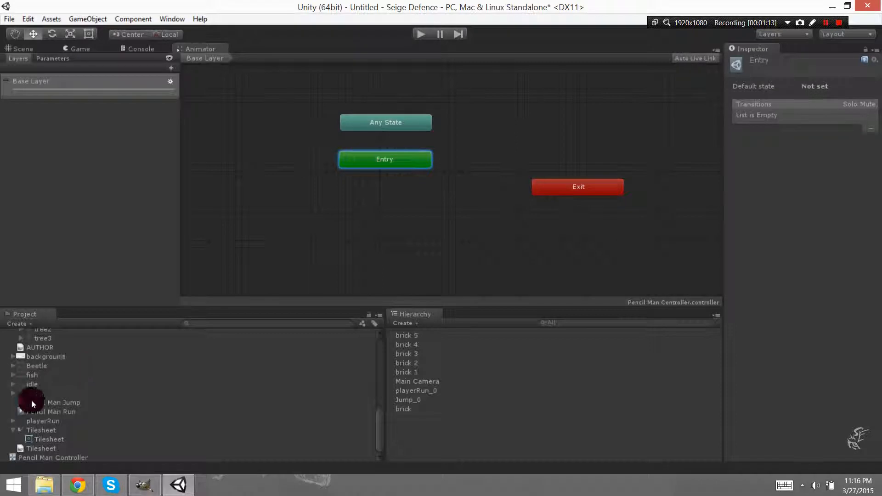
pyautogui.click(31, 402)
pyautogui.click(59, 411)
pyautogui.click(67, 404)
pyautogui.click(67, 419)
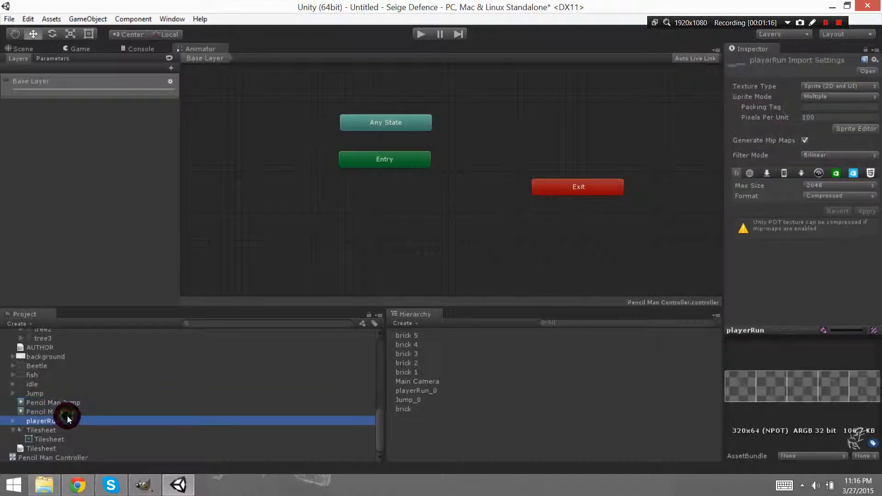
pyautogui.click(65, 411)
pyautogui.click(67, 403)
pyautogui.click(67, 412)
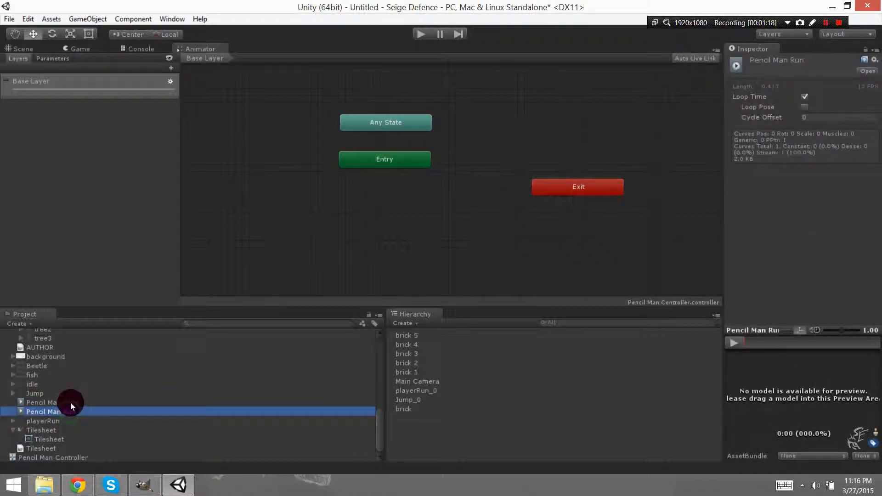
# Add the Pencil Man Jump and Pencil Man Run clips to the graph as states, side by side below Entry.
pyautogui.click(71, 403)
pyautogui.moveTo(221, 265); pyautogui.dragTo(277, 206)
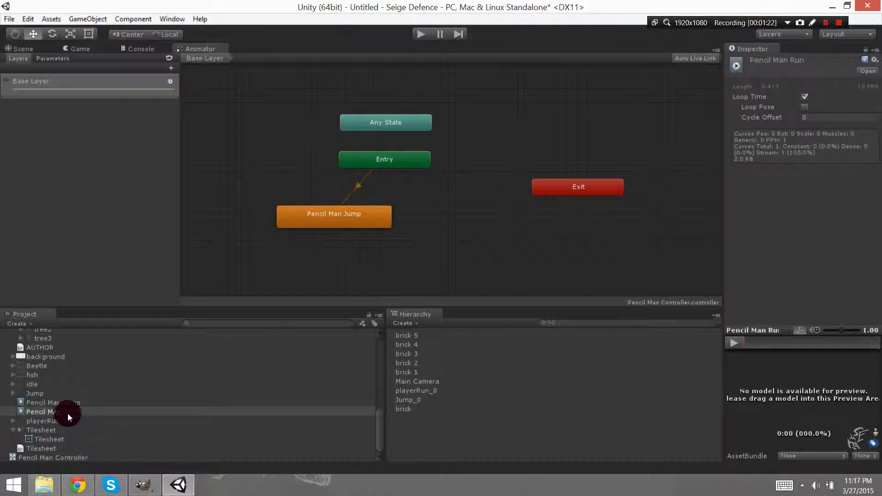
pyautogui.moveTo(72, 404)
pyautogui.mouseDown()
pyautogui.moveTo(495, 233)
pyautogui.moveTo(496, 244)
pyautogui.mouseUp()
pyautogui.moveTo(550, 250); pyautogui.dragTo(486, 230)
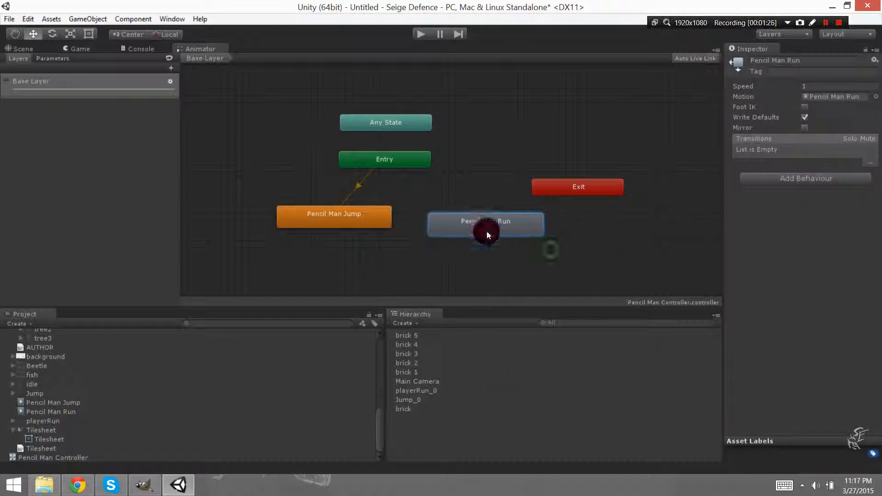
pyautogui.click(360, 185)
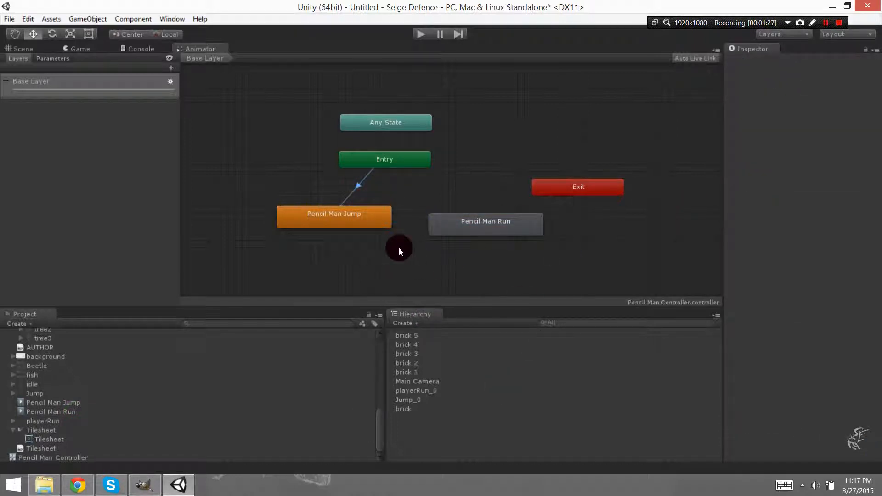
pyautogui.click(362, 189)
pyautogui.rightClick(356, 185)
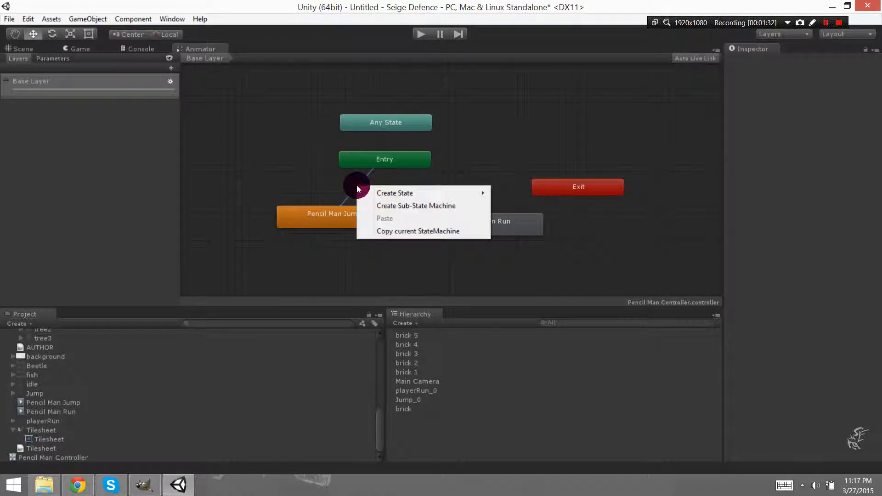
pyautogui.click(333, 189)
pyautogui.click(359, 186)
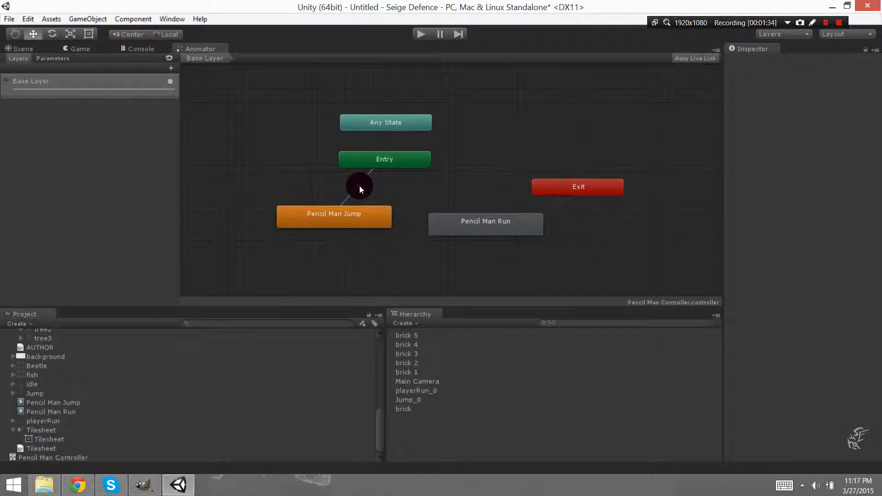
# Create an empty state named Idle directly below Entry, moving the Pencil Man Jump and Pencil Man Run states clear of it.
pyautogui.moveTo(356, 223); pyautogui.dragTo(359, 278)
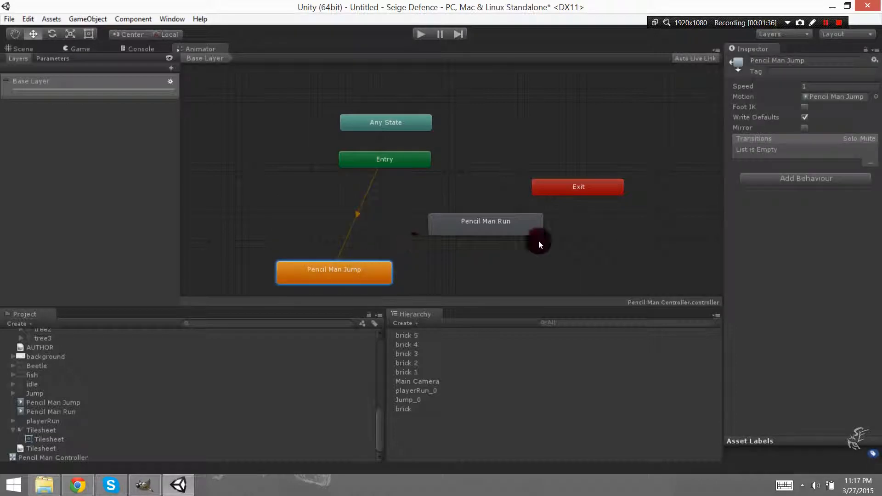
pyautogui.rightClick(395, 192)
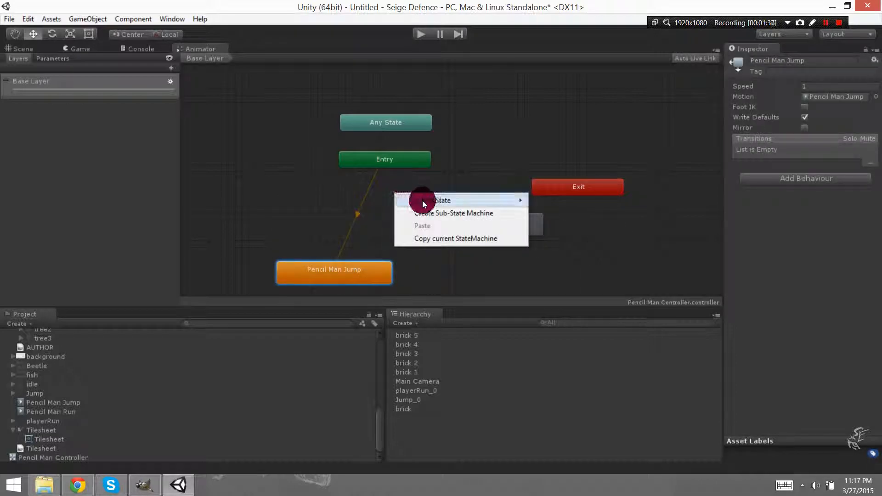
pyautogui.moveTo(423, 200)
pyautogui.click(346, 200)
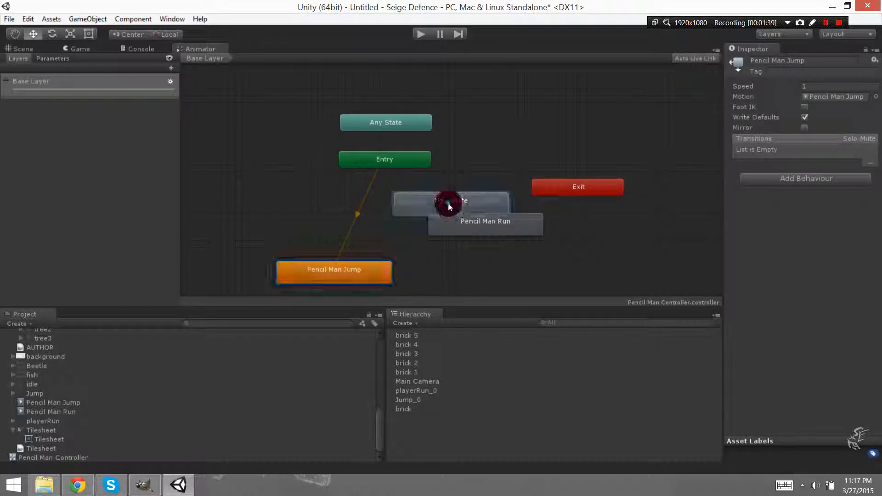
pyautogui.moveTo(448, 202); pyautogui.dragTo(381, 201)
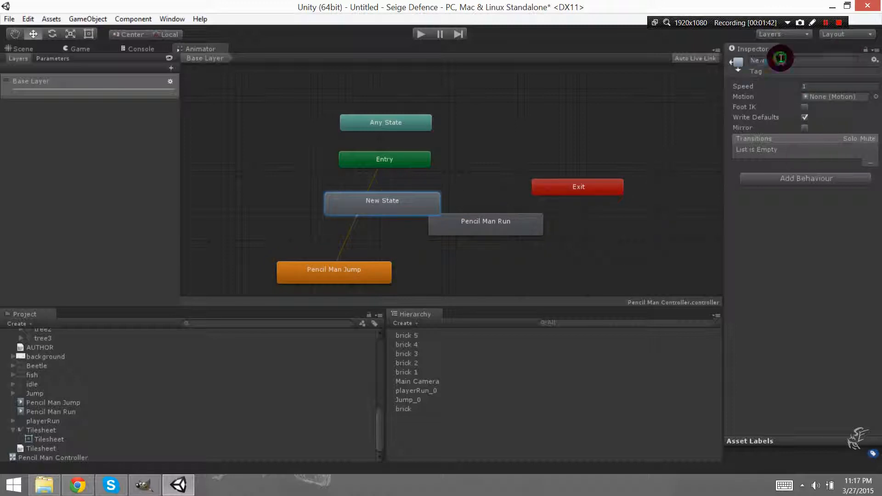
pyautogui.moveTo(788, 60); pyautogui.dragTo(698, 58)
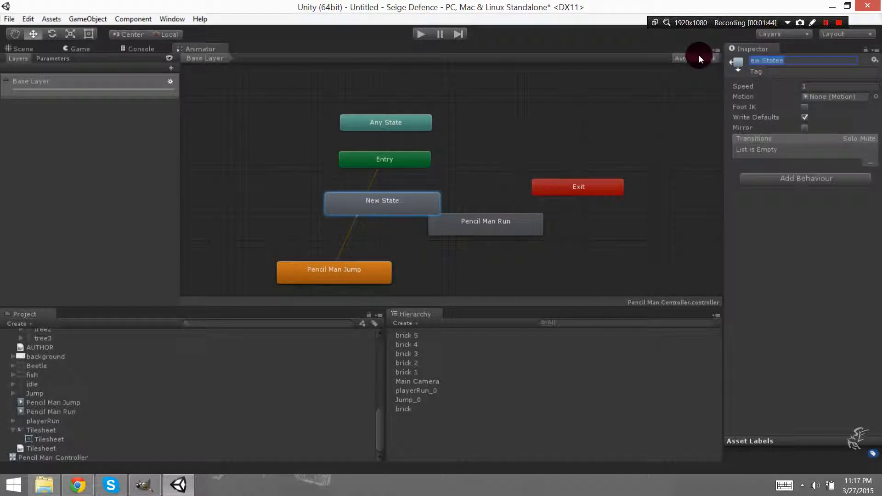
pyautogui.write('Idle')
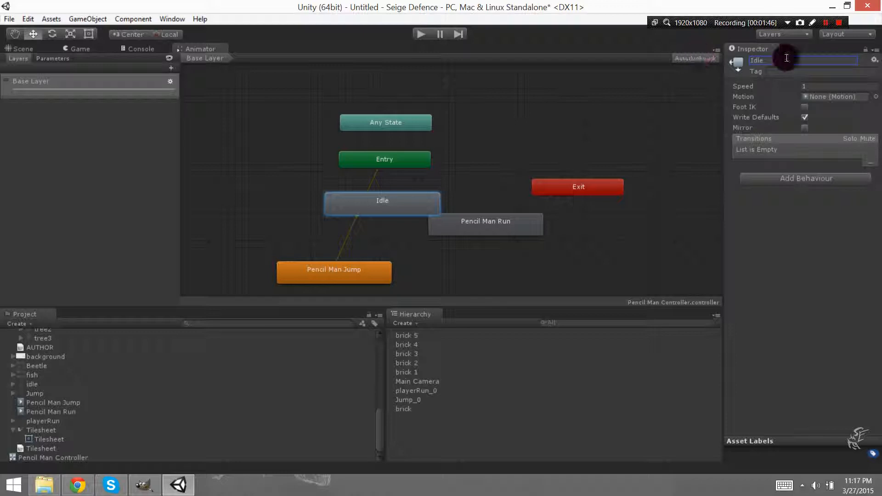
pyautogui.moveTo(507, 223); pyautogui.dragTo(535, 243)
# Make a transition from the Entry node to the Idle state.
pyautogui.click(399, 163)
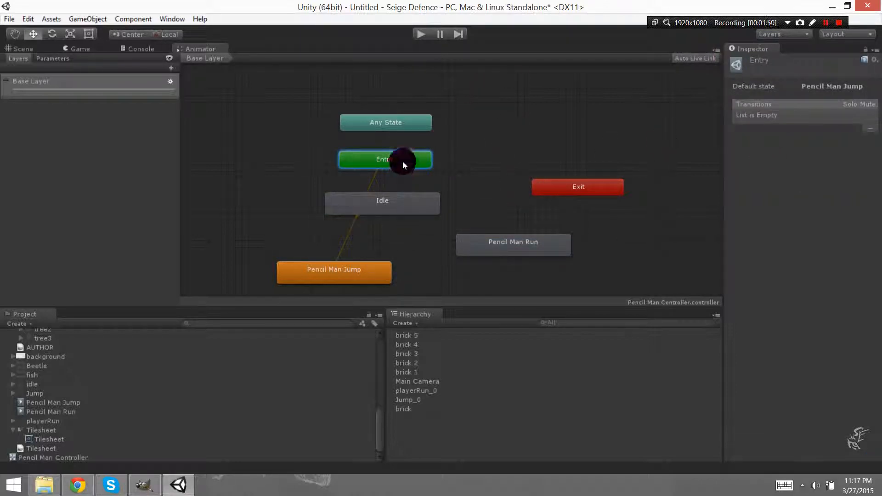
pyautogui.rightClick(403, 161)
pyautogui.click(449, 168)
pyautogui.click(373, 202)
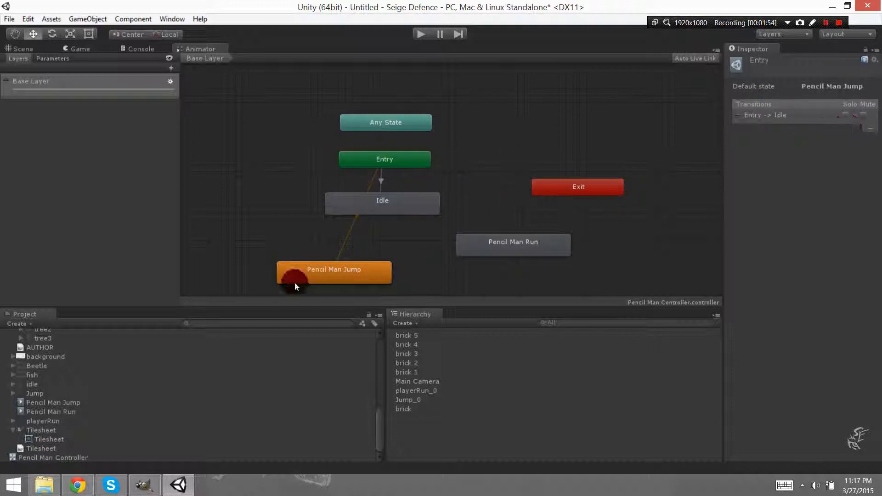
# Look for a way to remove the default transition from Entry to Pencil Man Jump, widening the Inspector to read the state's properties.
pyautogui.click(351, 225)
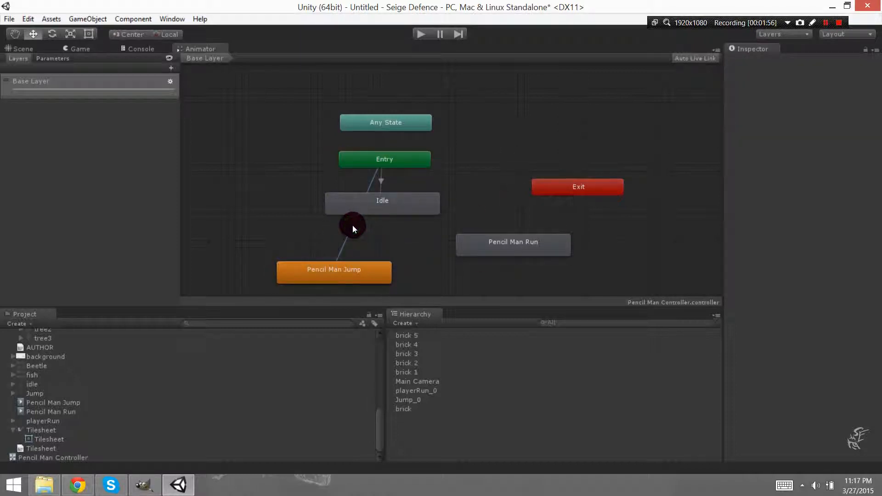
pyautogui.rightClick(353, 225)
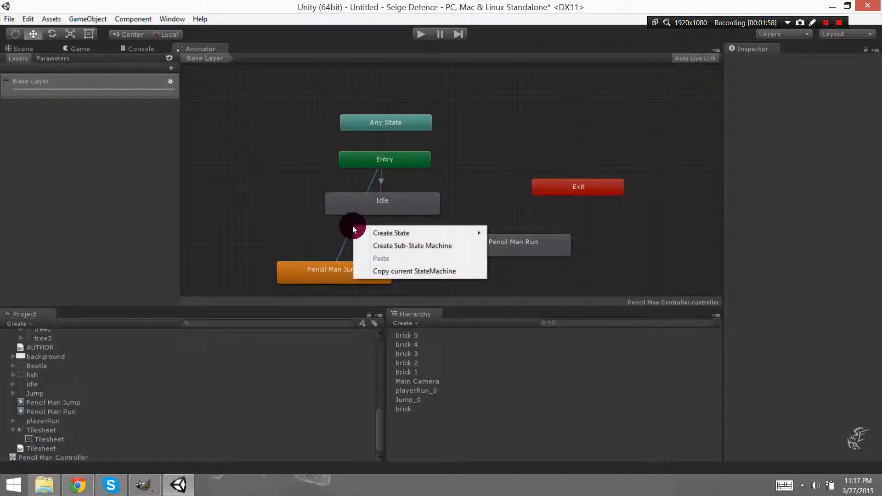
pyautogui.click(308, 237)
pyautogui.click(346, 274)
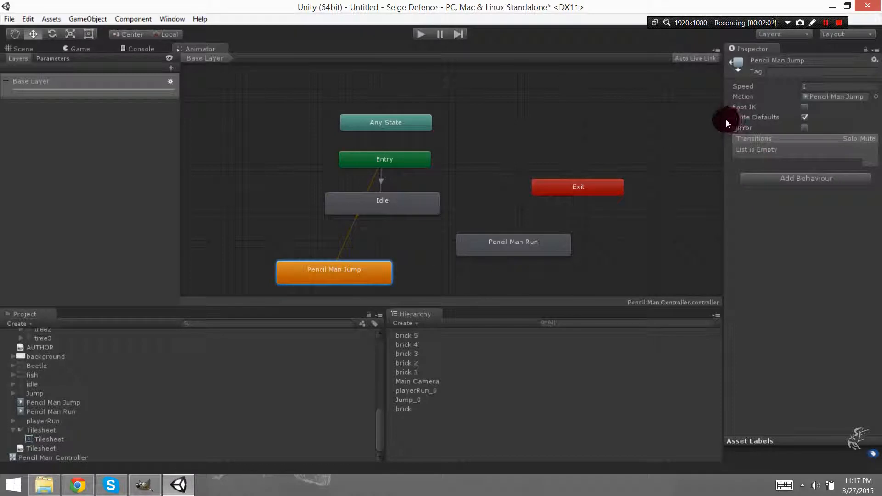
pyautogui.moveTo(722, 121); pyautogui.dragTo(625, 147)
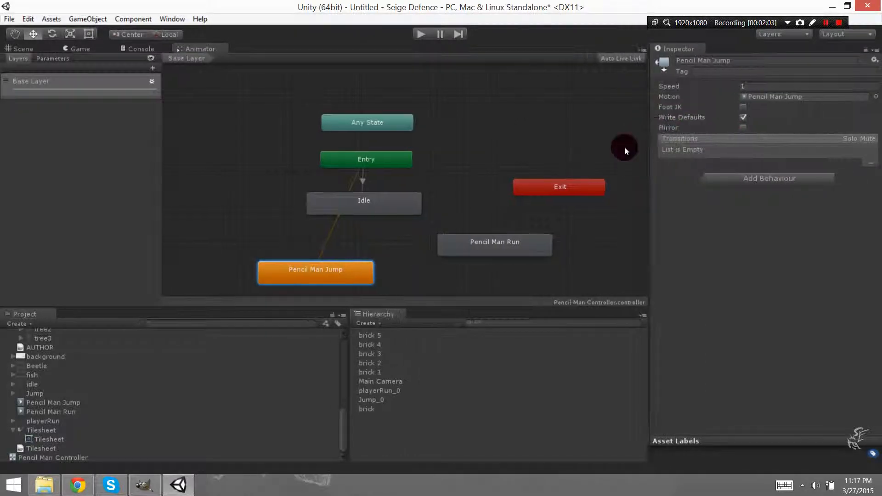
pyautogui.click(327, 238)
pyautogui.rightClick(327, 238)
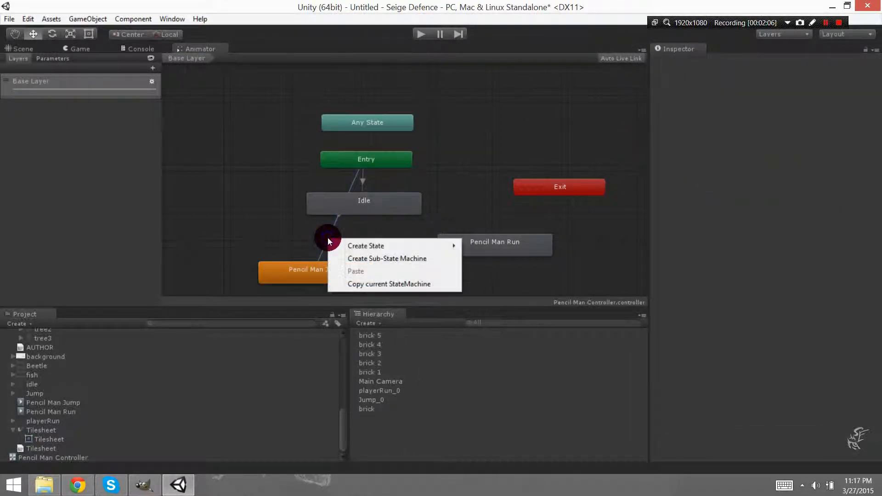
pyautogui.moveTo(376, 241)
pyautogui.click(309, 219)
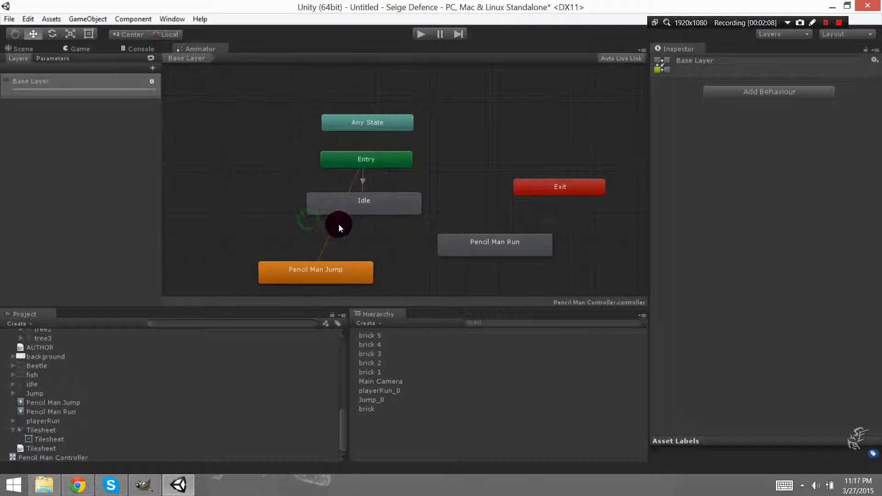
pyautogui.click(335, 218)
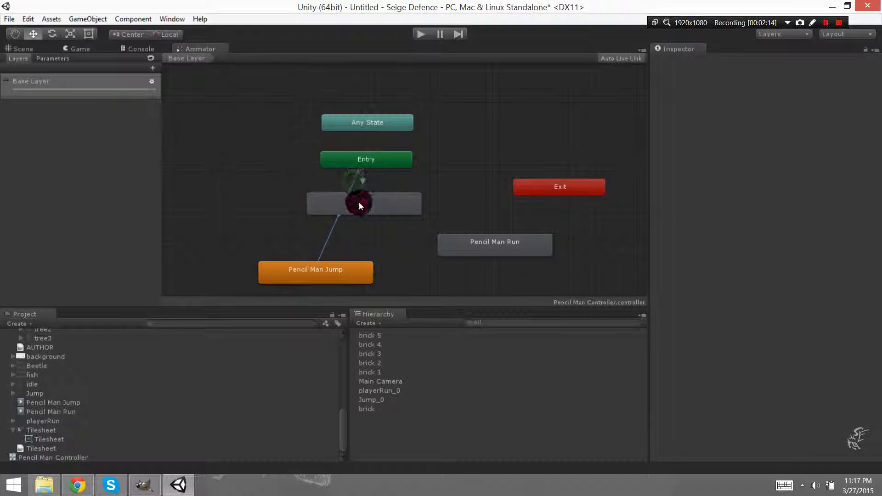
# Move the Idle state clear of the default transition and inspect the Entry node's transitions.
pyautogui.click(381, 208)
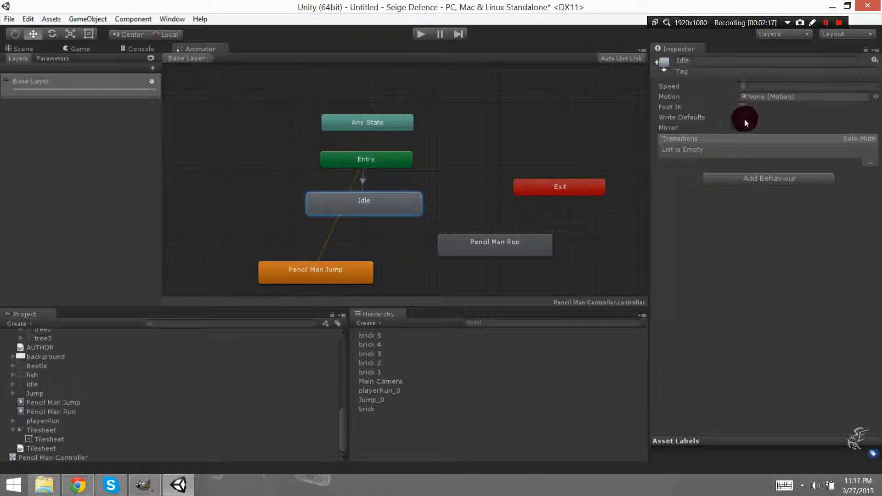
pyautogui.moveTo(400, 199); pyautogui.dragTo(430, 213)
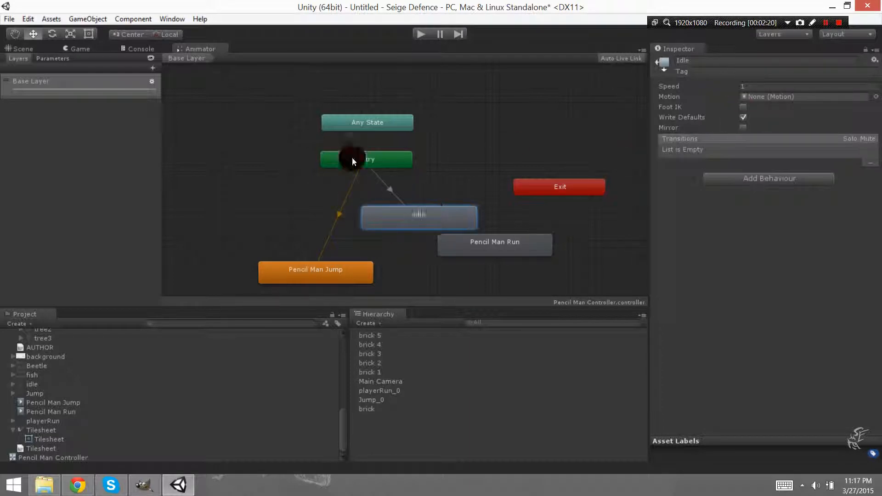
pyautogui.click(356, 160)
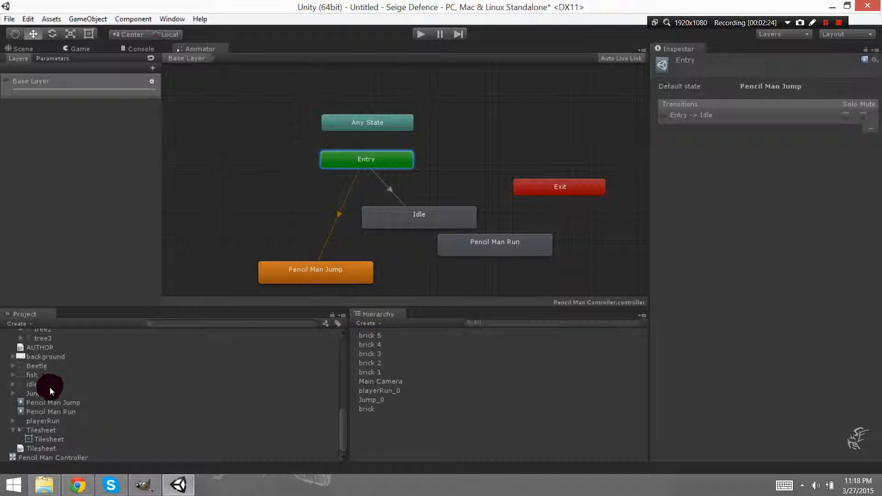
# Delete the Pencil Man Controller asset from the project.
pyautogui.click(48, 459)
pyautogui.press('Delete')
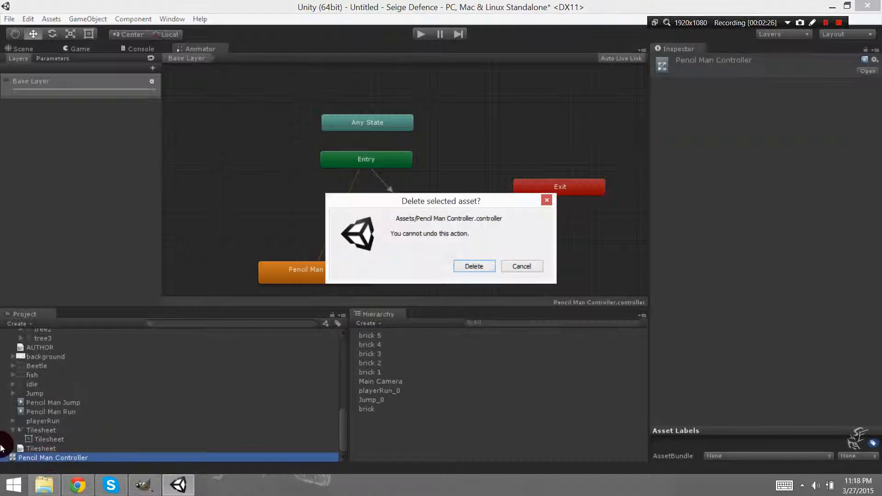
pyautogui.click(471, 266)
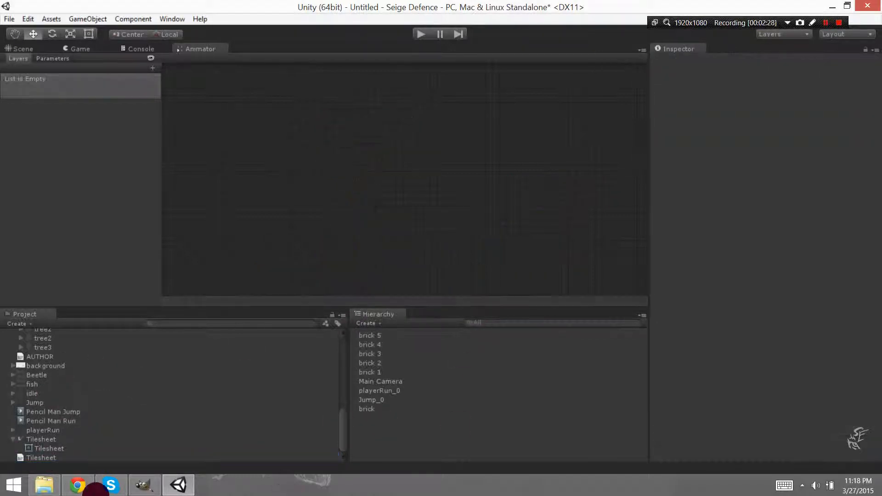
# Create a new Animator Controller in the PencilMan folder, named Pencil Man Controller.
pyautogui.rightClick(156, 415)
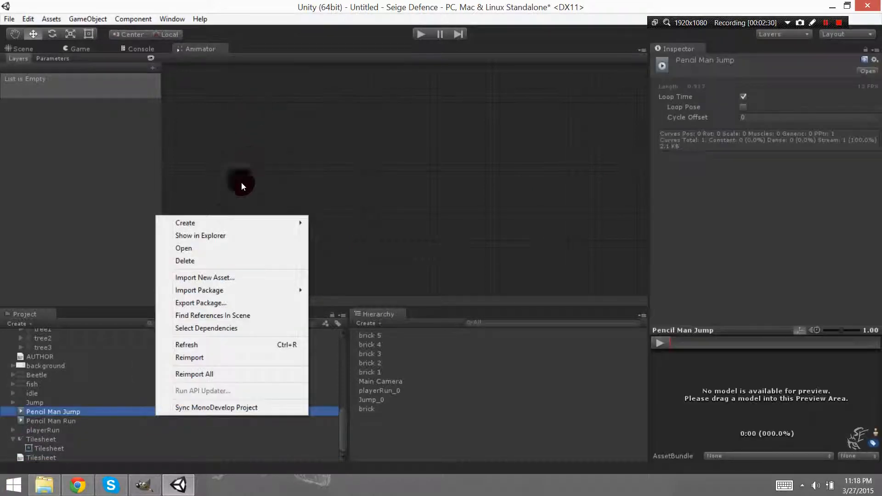
pyautogui.moveTo(225, 218)
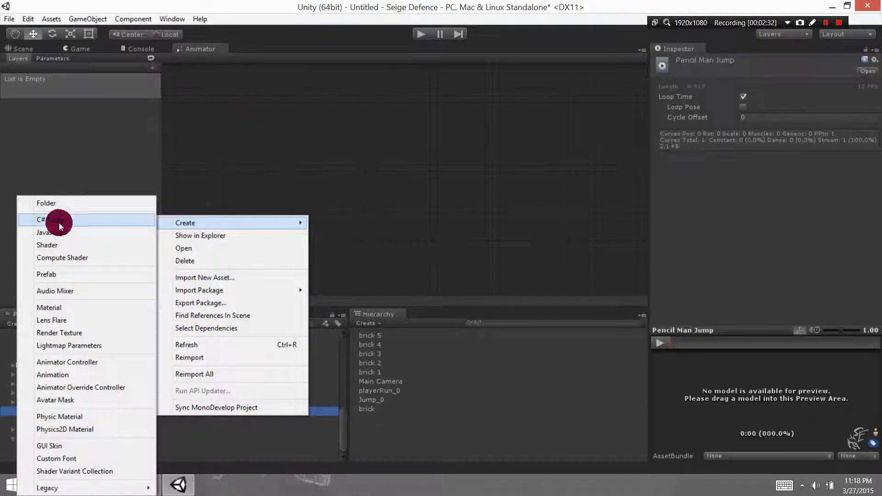
pyautogui.click(76, 364)
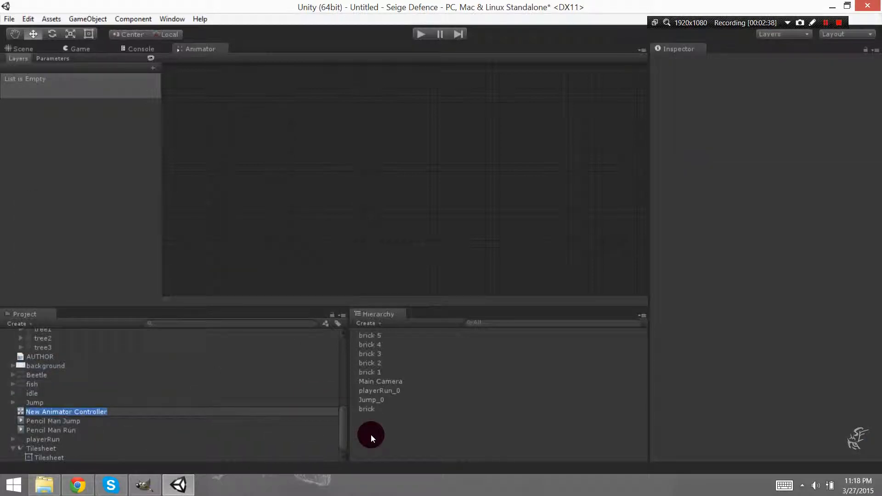
pyautogui.write('Pencil ')
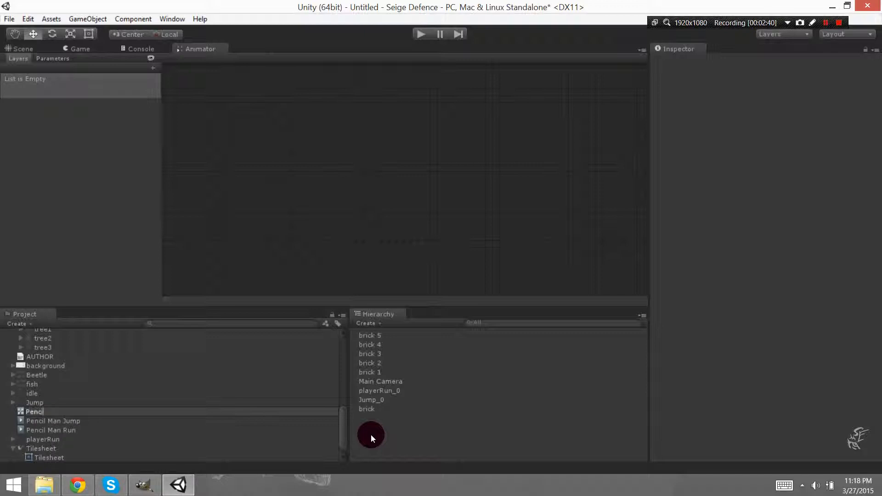
pyautogui.write('Man Controller')
pyautogui.press('Return')
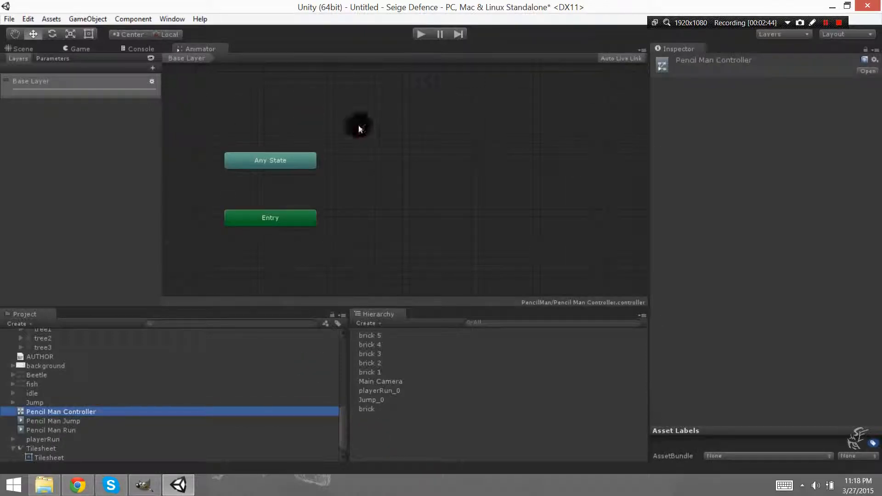
# Create an empty state beside the Entry node as the first state and name it Waiting.
pyautogui.rightClick(455, 211)
pyautogui.moveTo(511, 223)
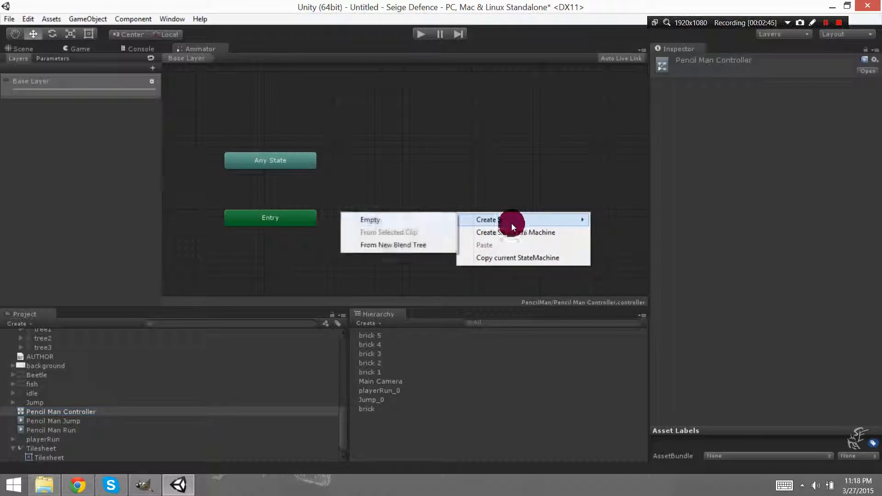
pyautogui.click(407, 221)
pyautogui.moveTo(488, 220); pyautogui.dragTo(426, 222)
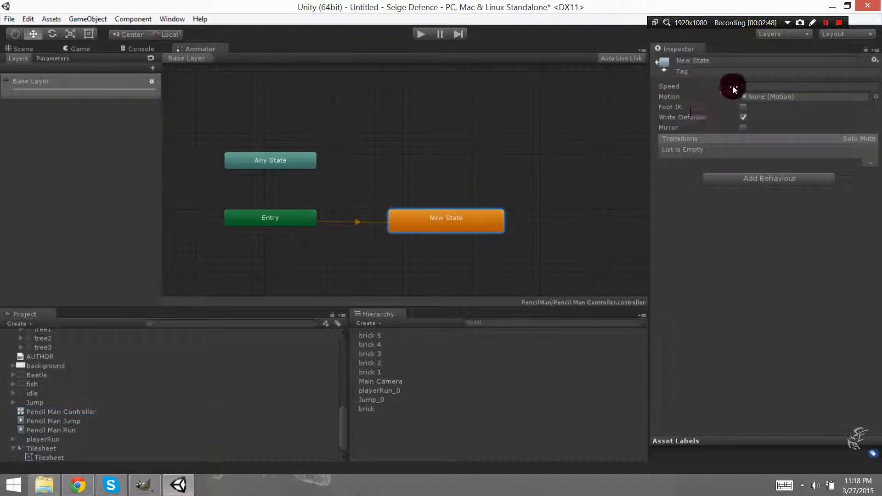
pyautogui.click(711, 64)
pyautogui.write('Wai')
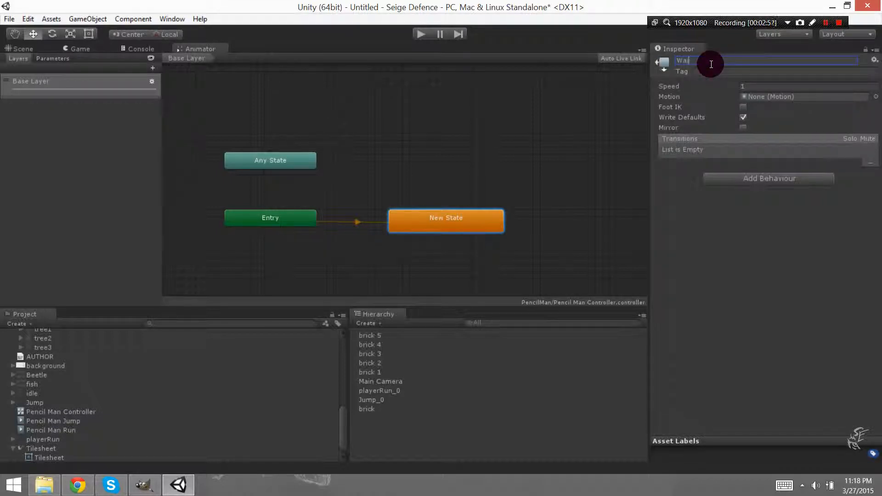
pyautogui.write('ting')
pyautogui.press('Return')
pyautogui.rightClick(513, 170)
pyautogui.moveTo(558, 178)
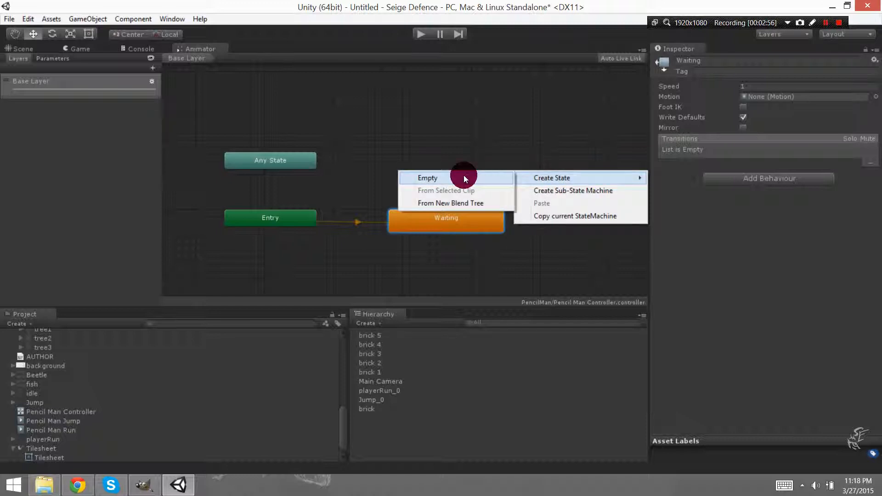
pyautogui.click(421, 136)
# Add the Pencil Man Jump and Pencil Man Run clips to the graph as states, above and below Waiting on its far side from Entry.
pyautogui.moveTo(45, 421)
pyautogui.mouseDown()
pyautogui.moveTo(560, 102)
pyautogui.moveTo(486, 171)
pyautogui.mouseUp()
pyautogui.moveTo(69, 431)
pyautogui.mouseDown()
pyautogui.moveTo(142, 416)
pyautogui.moveTo(559, 250)
pyautogui.moveTo(541, 259)
pyautogui.mouseUp()
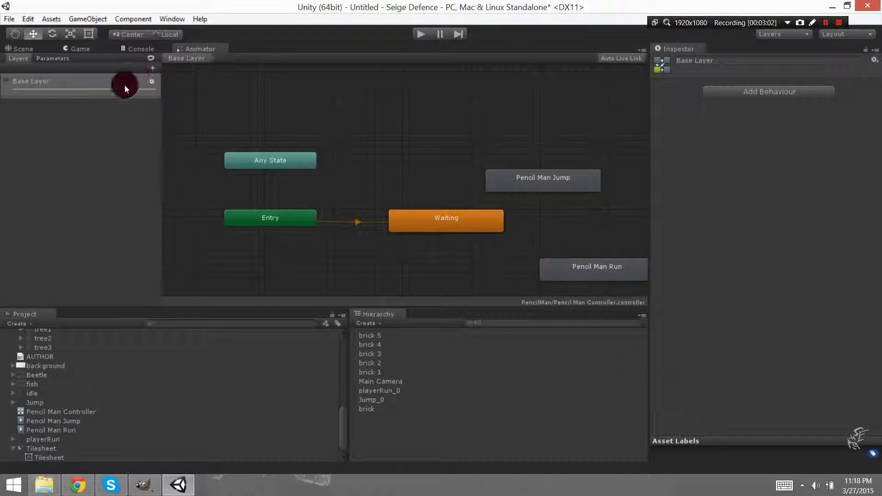
# Add a Bool parameter named Jump to the animator controller.
pyautogui.click(51, 58)
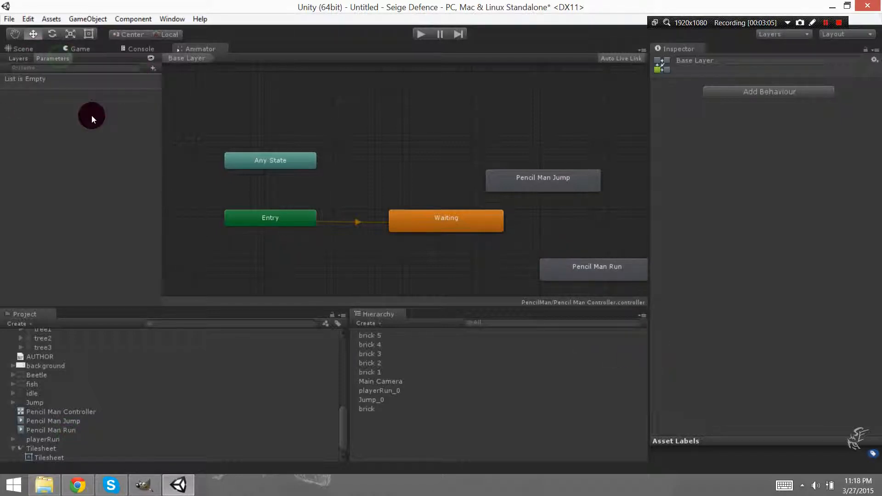
pyautogui.click(154, 68)
pyautogui.click(180, 109)
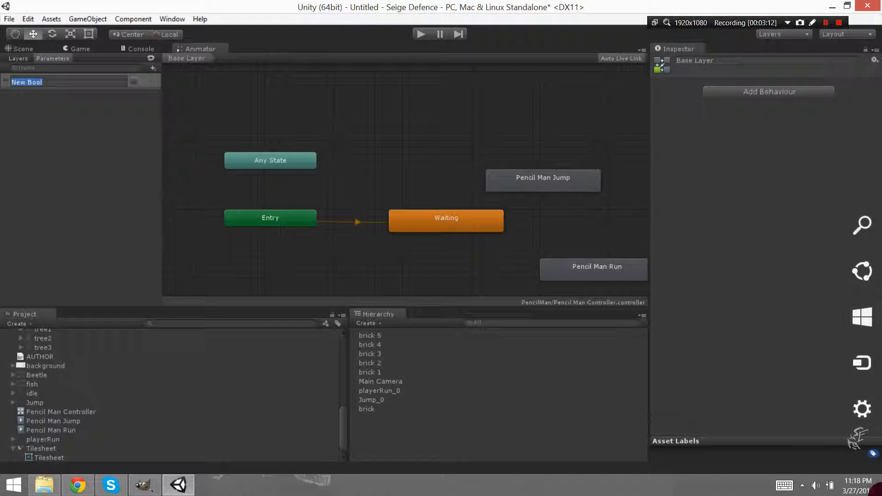
pyautogui.write('Jump')
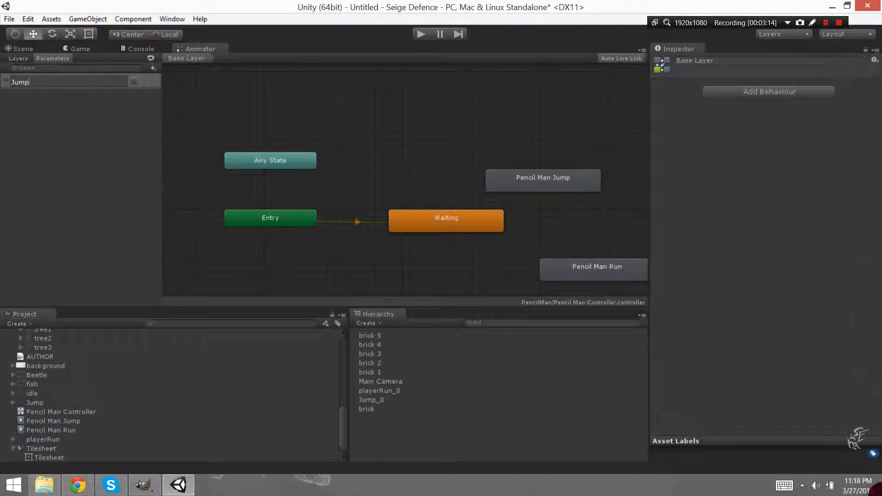
pyautogui.press('Return')
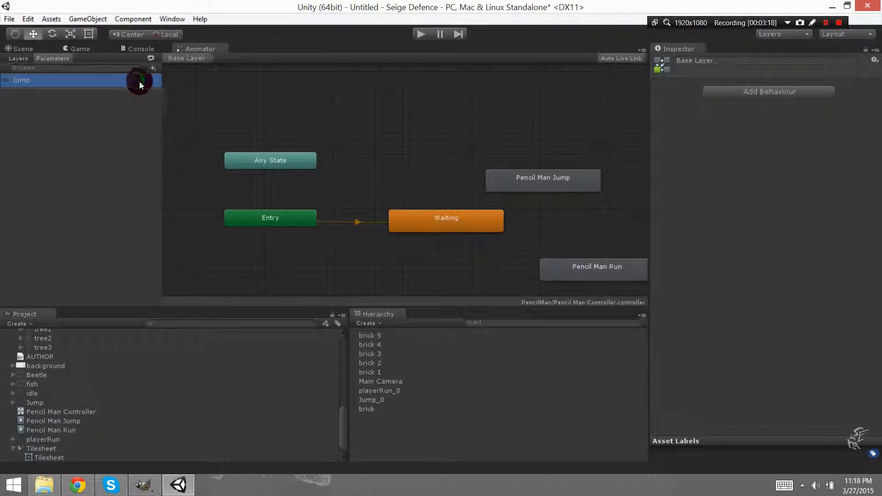
# Align the Pencil Man Run state directly below Pencil Man Jump, and make a transition from Waiting to Pencil Man Jump.
pyautogui.moveTo(567, 256); pyautogui.dragTo(531, 267)
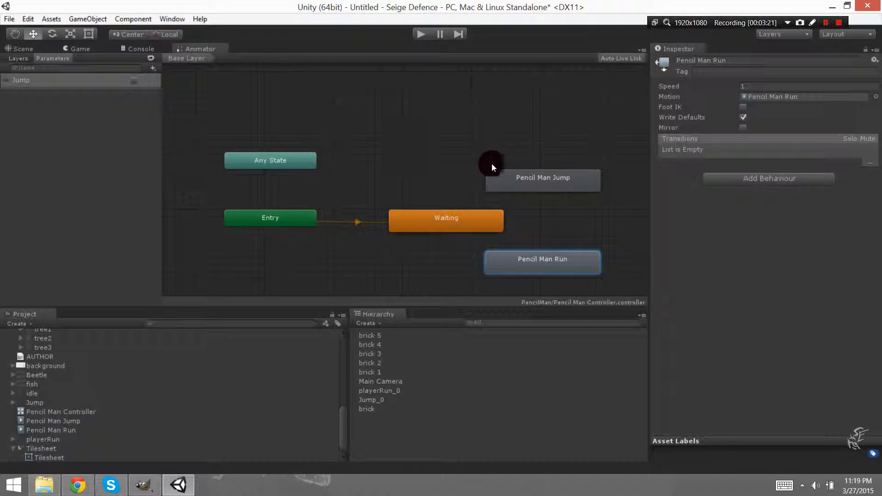
pyautogui.click(454, 224)
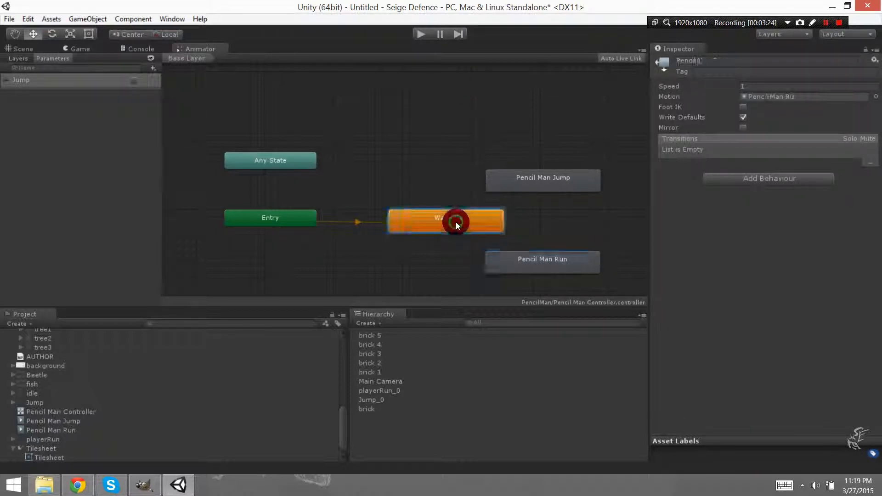
pyautogui.rightClick(492, 225)
pyautogui.click(525, 232)
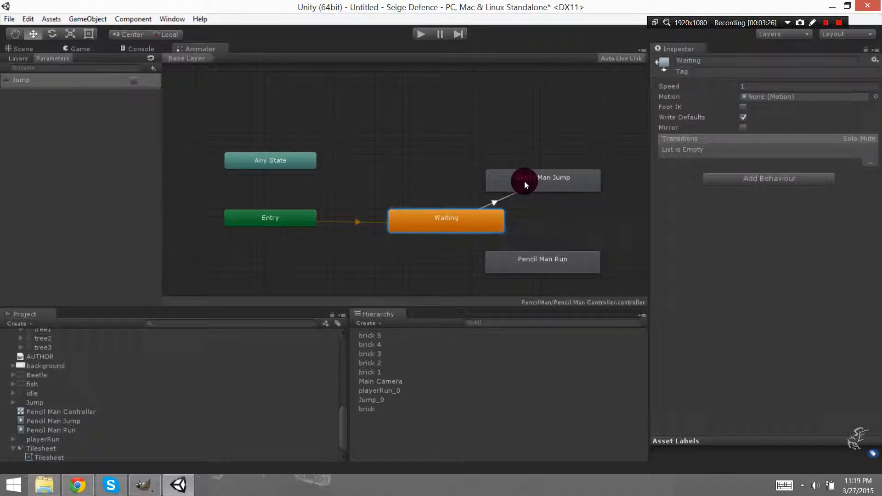
pyautogui.click(525, 180)
# Turn off Has Exit Time on the Waiting to Pencil Man Jump transition and add the condition Jump is true.
pyautogui.click(496, 203)
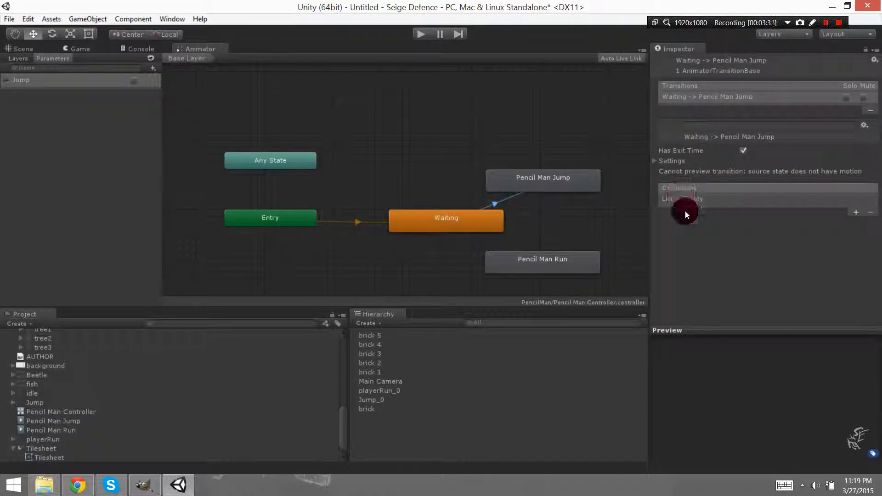
pyautogui.click(731, 155)
pyautogui.click(743, 152)
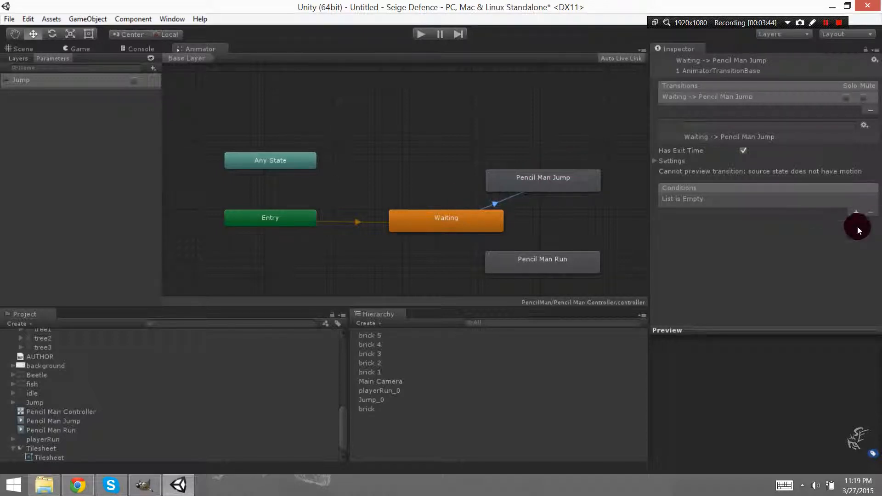
pyautogui.click(744, 151)
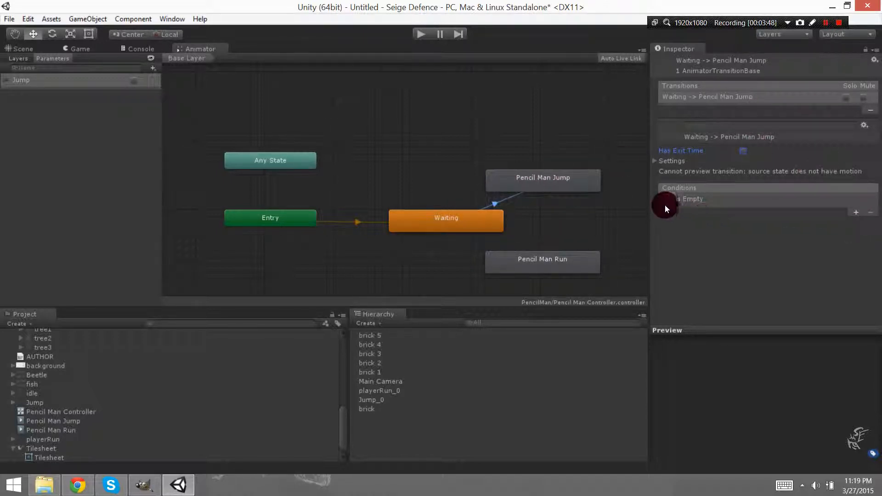
pyautogui.click(856, 213)
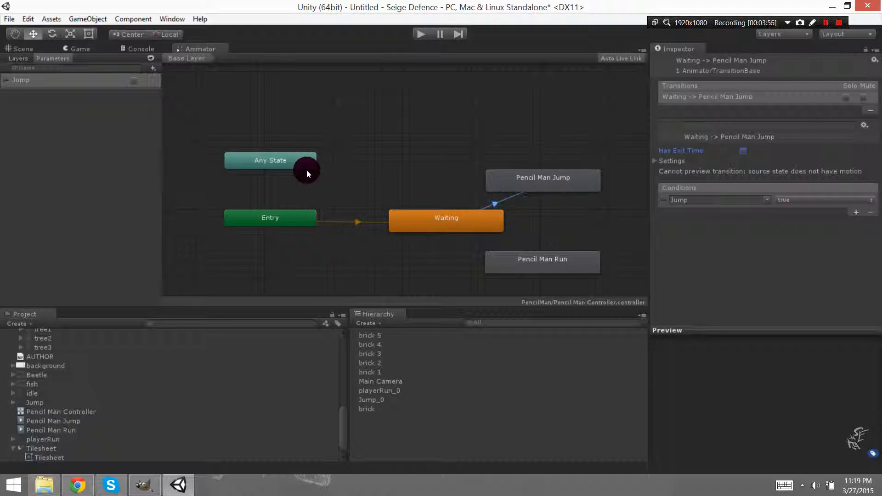
# Inspect the Pencil Man Jump state and run the scene in play mode.
pyautogui.click(565, 178)
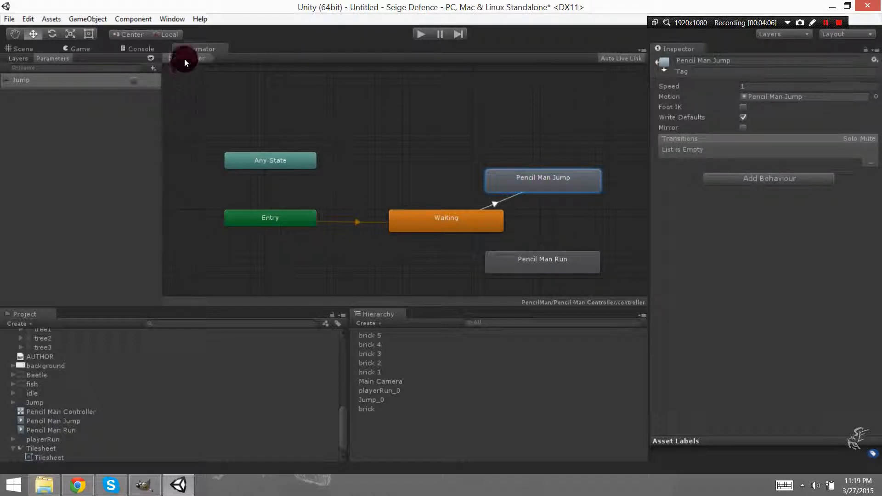
pyautogui.moveTo(189, 46)
pyautogui.mouseDown()
pyautogui.moveTo(570, 50)
pyautogui.moveTo(175, 45)
pyautogui.mouseUp()
pyautogui.click(421, 34)
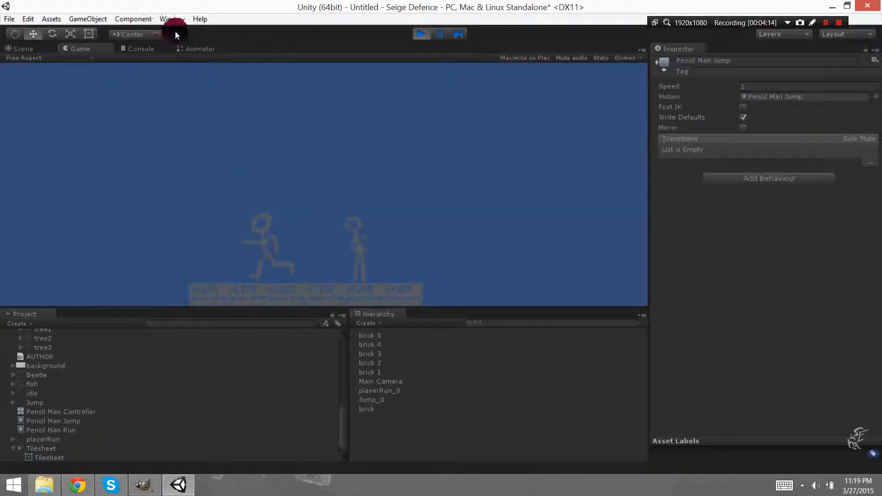
# Turn on the Jump parameter during play mode, check the characters in the Game view, and stop the scene.
pyautogui.click(193, 49)
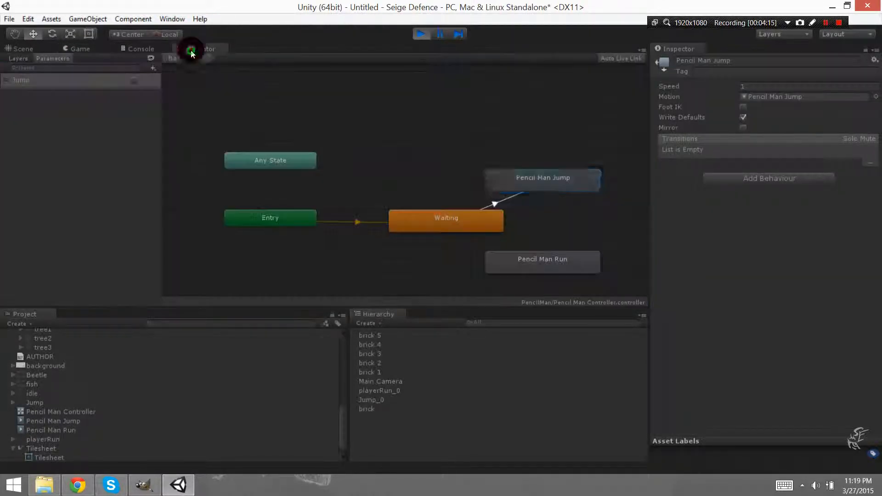
pyautogui.click(134, 82)
pyautogui.click(86, 48)
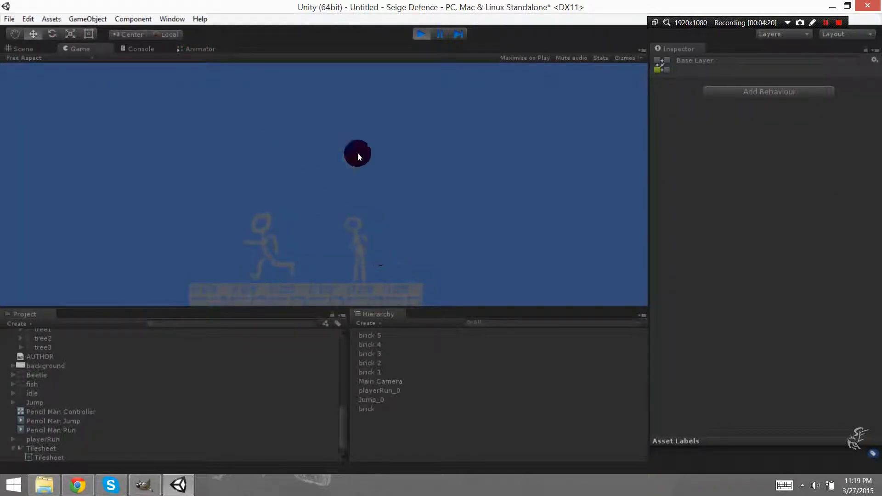
pyautogui.click(422, 35)
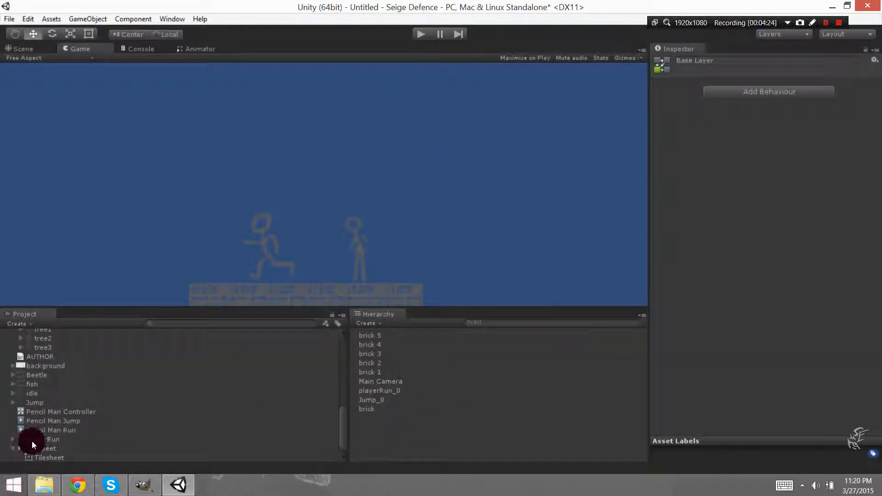
# Assign Pencil Man Controller as the Animator controller of the playerRun_0 object.
pyautogui.click(14, 448)
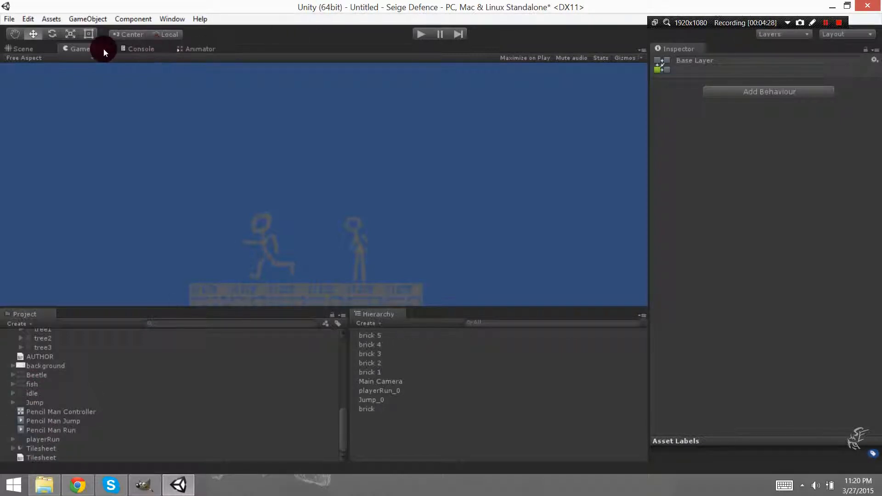
pyautogui.click(20, 49)
pyautogui.click(345, 181)
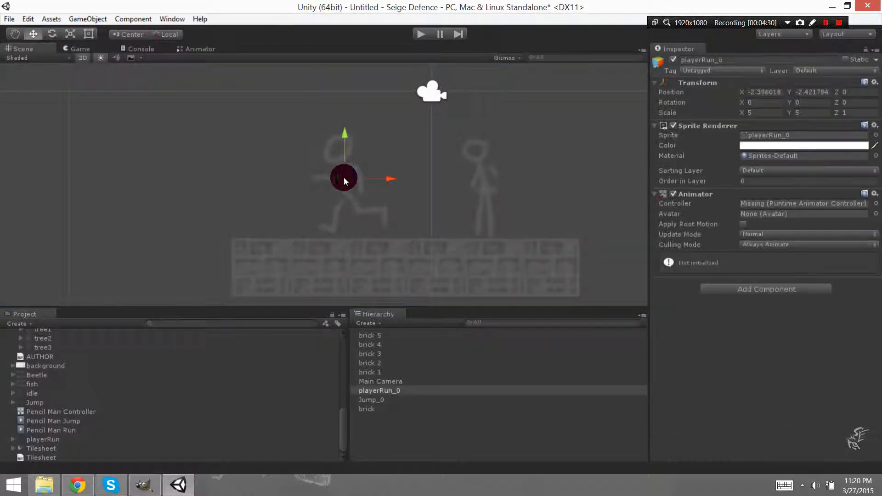
pyautogui.click(767, 205)
pyautogui.moveTo(54, 411)
pyautogui.mouseDown()
pyautogui.moveTo(413, 380)
pyautogui.moveTo(808, 199)
pyautogui.moveTo(805, 207)
pyautogui.mouseUp()
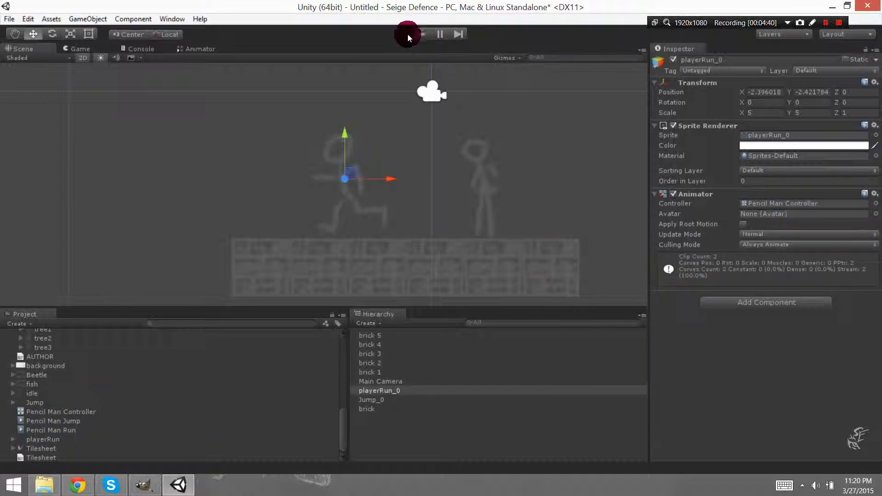
# Run the scene and rearrange the layout with the Animator panel widened below the Scene view and the Project panel docked beside Hierarchy.
pyautogui.click(423, 34)
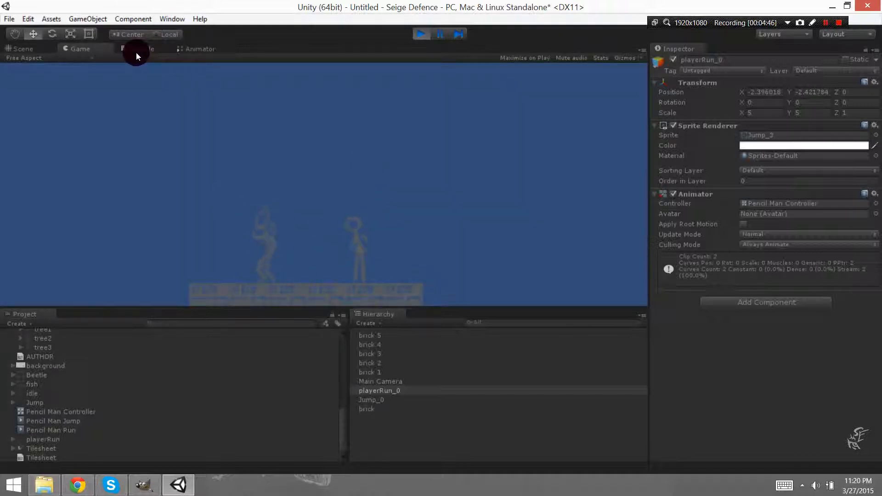
pyautogui.click(201, 49)
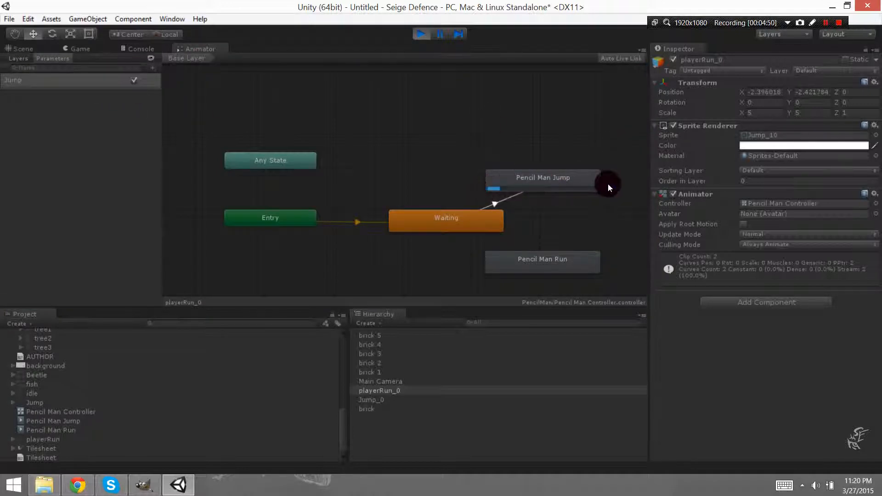
pyautogui.moveTo(218, 48); pyautogui.dragTo(72, 322)
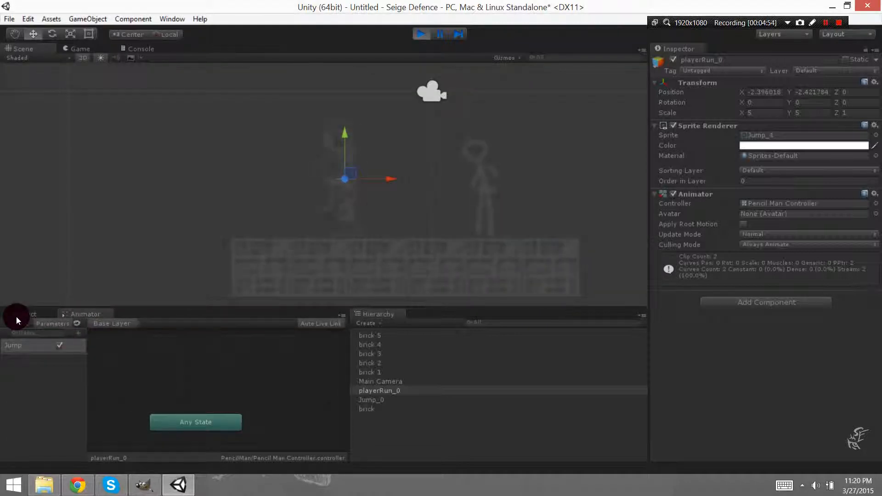
pyautogui.moveTo(16, 316); pyautogui.dragTo(429, 316)
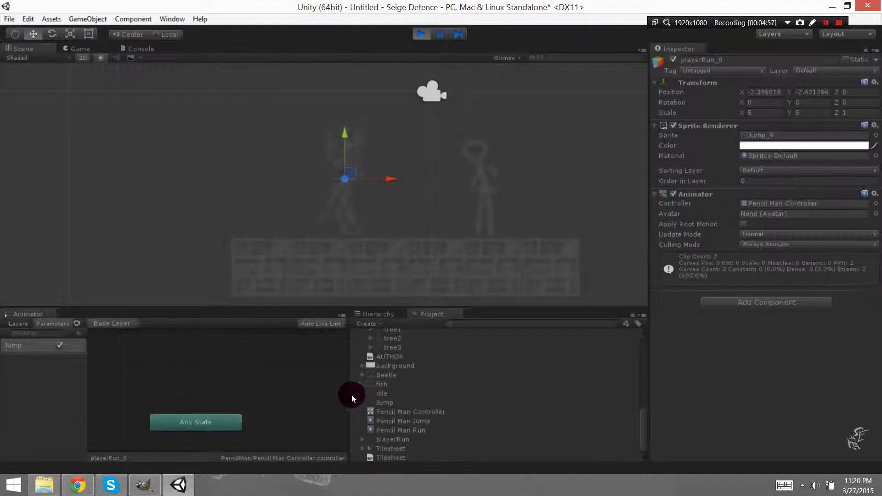
pyautogui.moveTo(350, 395); pyautogui.dragTo(504, 397)
pyautogui.moveTo(342, 403); pyautogui.dragTo(230, 308, button='middle')
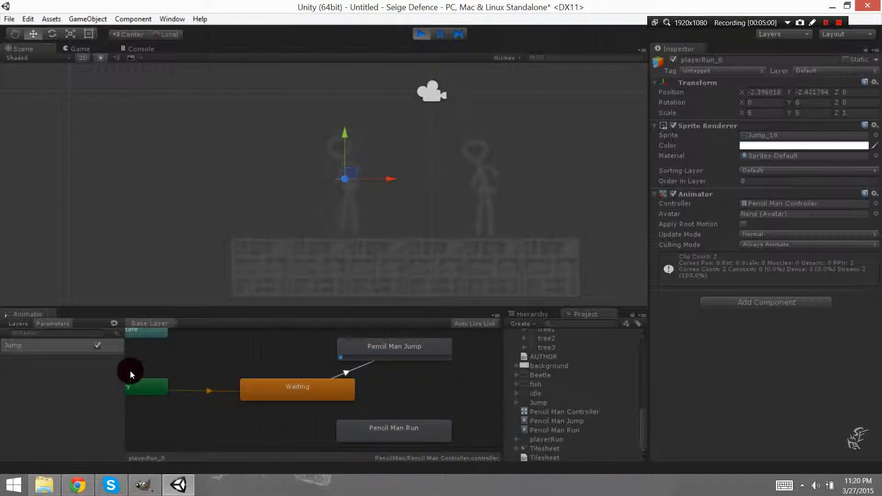
# Test switching the Jump parameter off and on in play mode, inspect the Pencil Man Jump and Waiting states, and stop the scene.
pyautogui.click(105, 395)
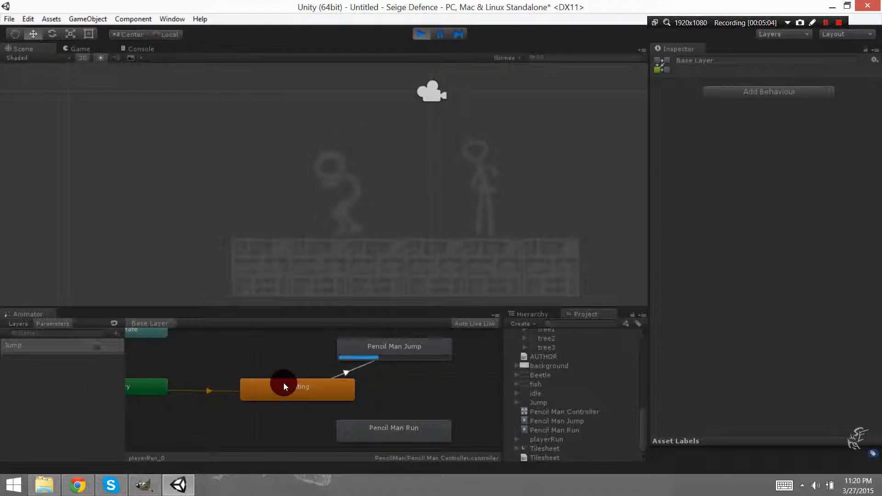
pyautogui.click(97, 346)
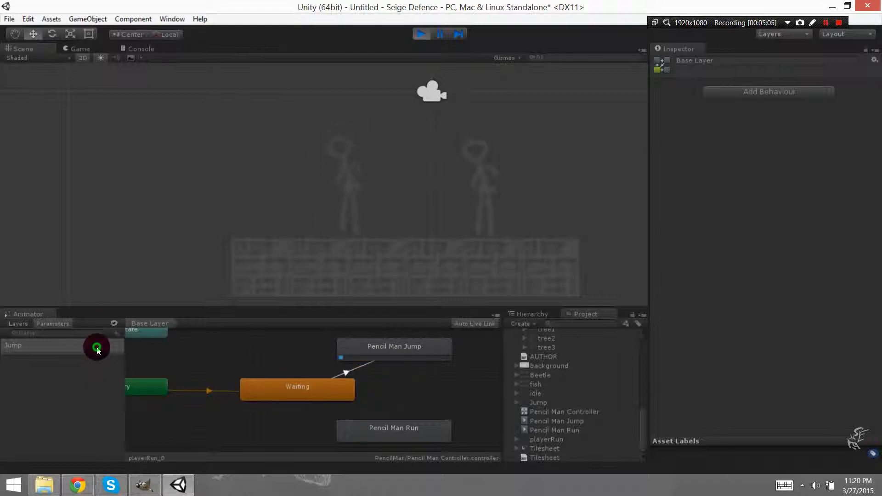
pyautogui.click(364, 348)
pyautogui.click(305, 393)
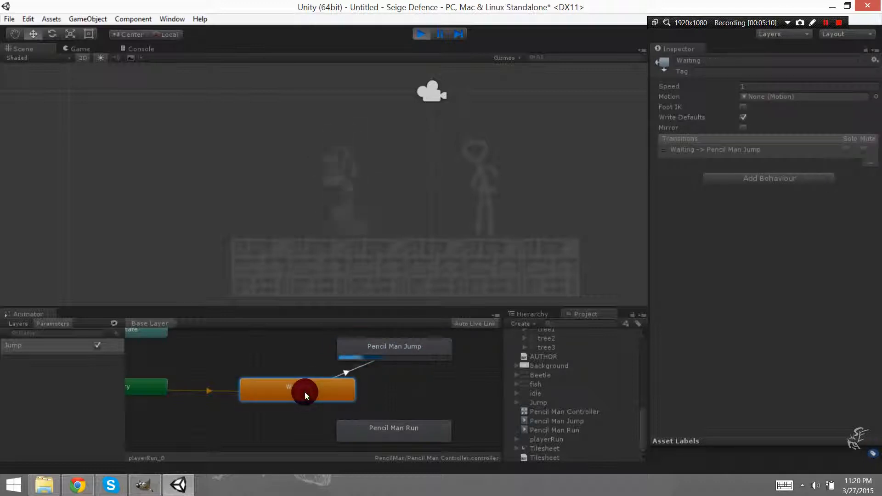
pyautogui.click(421, 34)
# Make a transition from the Pencil Man Jump state back to Waiting.
pyautogui.click(394, 351)
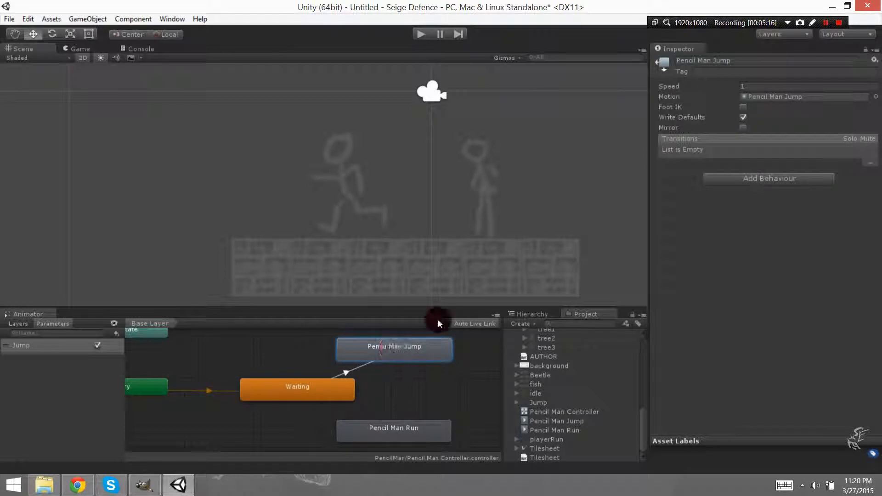
pyautogui.rightClick(412, 351)
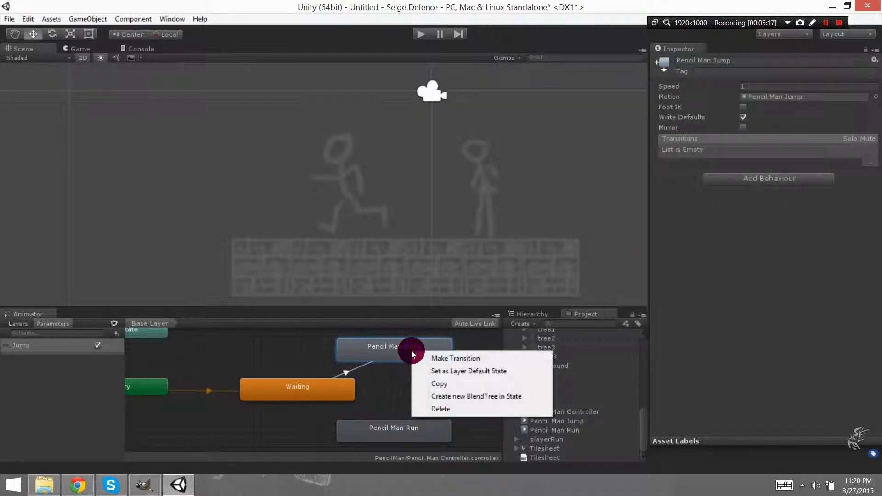
pyautogui.click(443, 358)
pyautogui.click(271, 393)
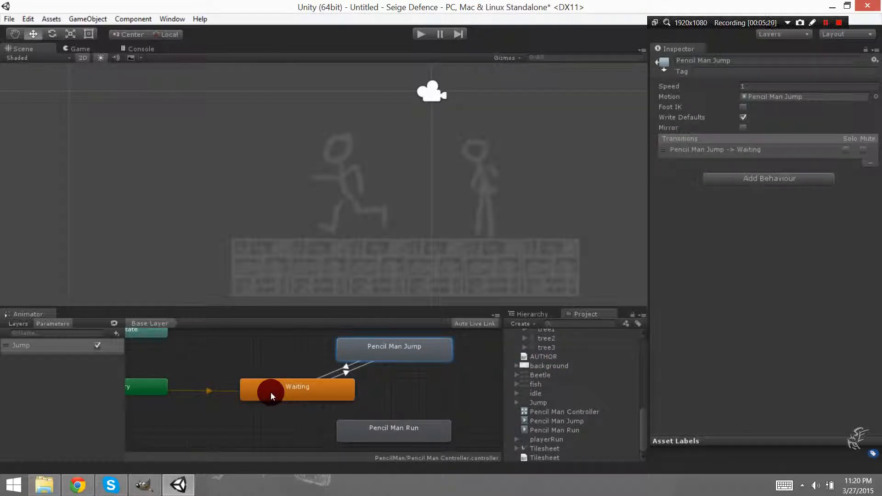
# Add the condition Jump is false to the Pencil Man Jump to Waiting transition, keeping Has Exit Time on.
pyautogui.click(691, 149)
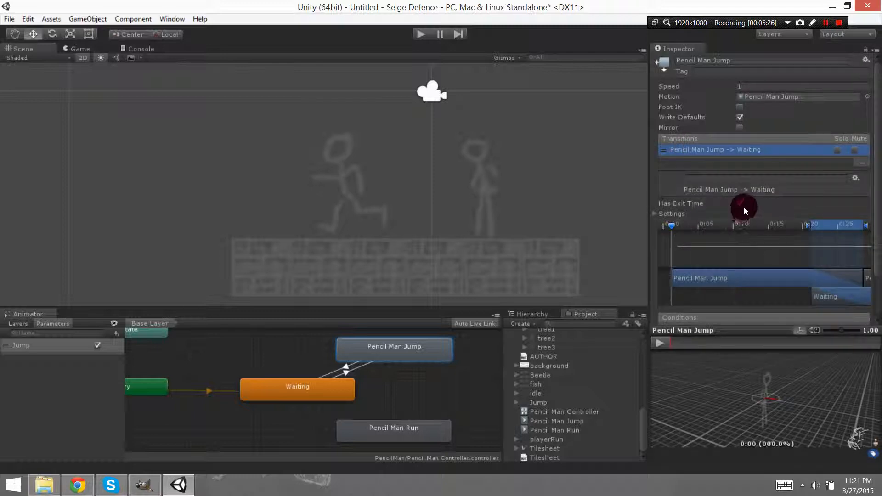
pyautogui.click(740, 203)
pyautogui.click(424, 356)
pyautogui.scroll(-3, 653, 194)
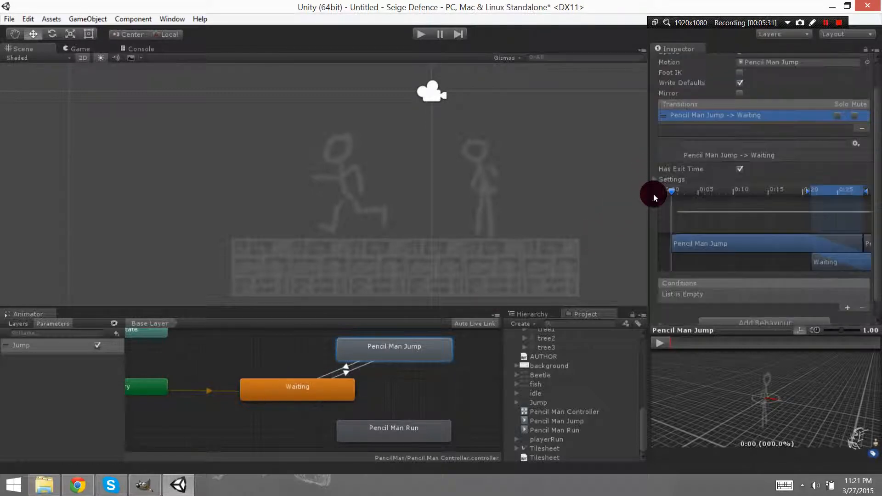
pyautogui.click(848, 291)
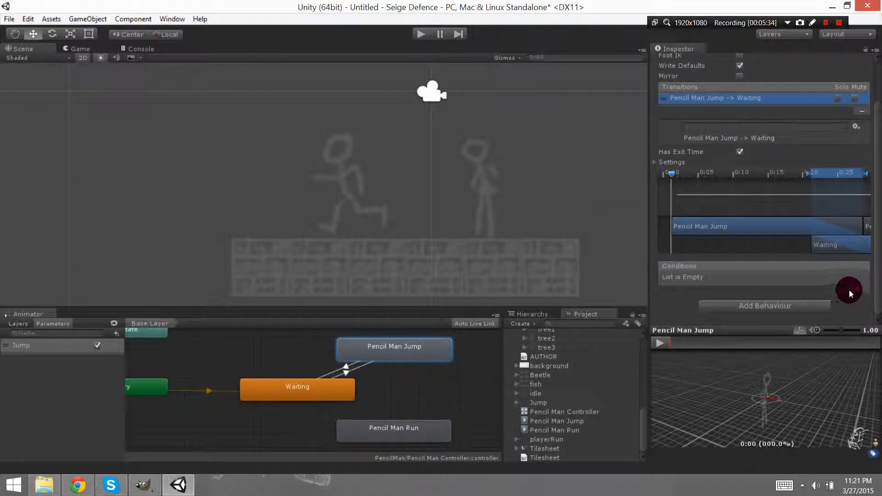
pyautogui.click(776, 279)
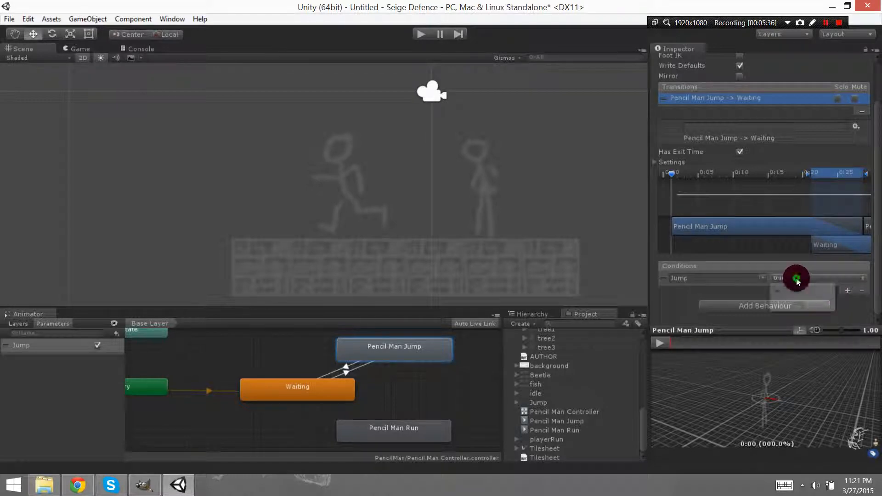
pyautogui.click(795, 305)
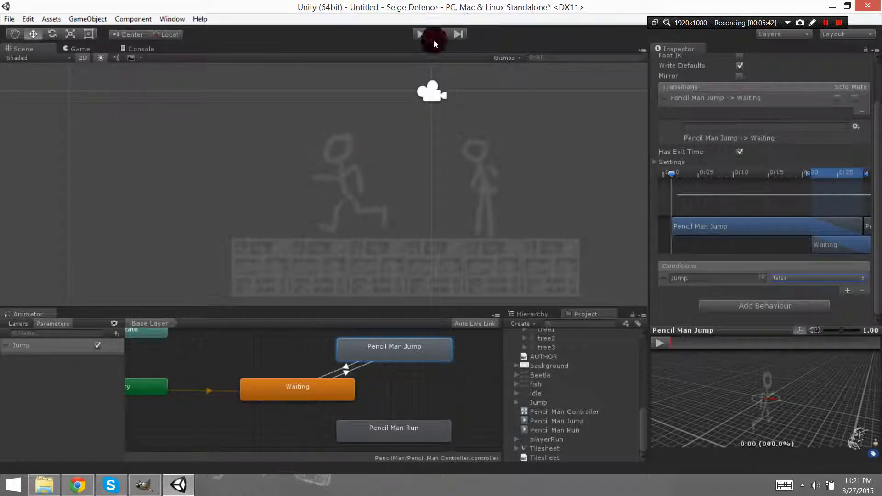
# Run the scene and switch the Jump parameter off and on repeatedly to test both transitions.
pyautogui.click(420, 34)
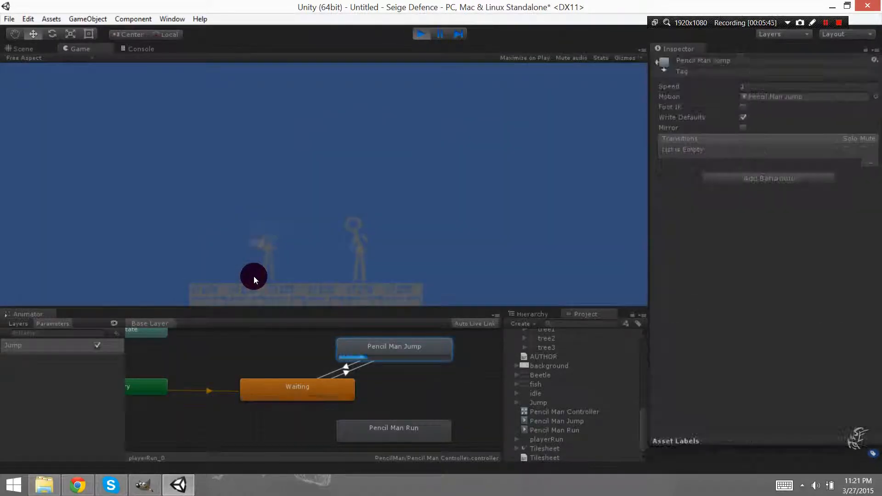
pyautogui.click(97, 345)
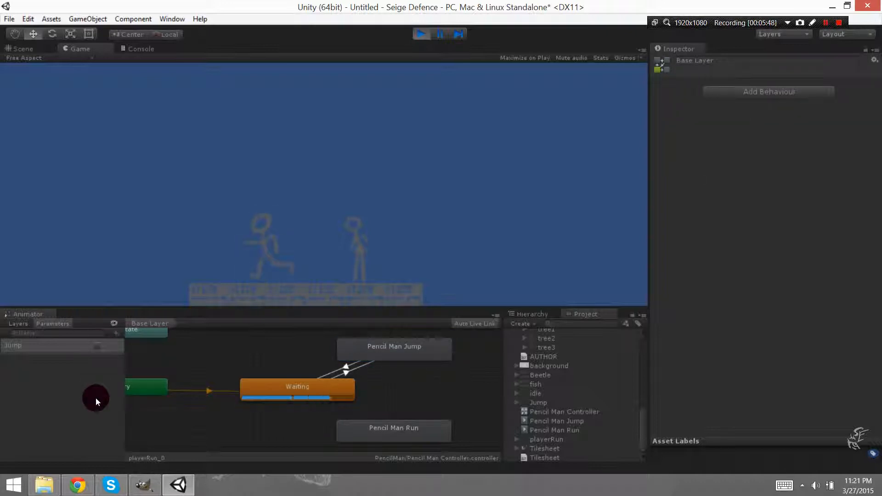
pyautogui.click(98, 345)
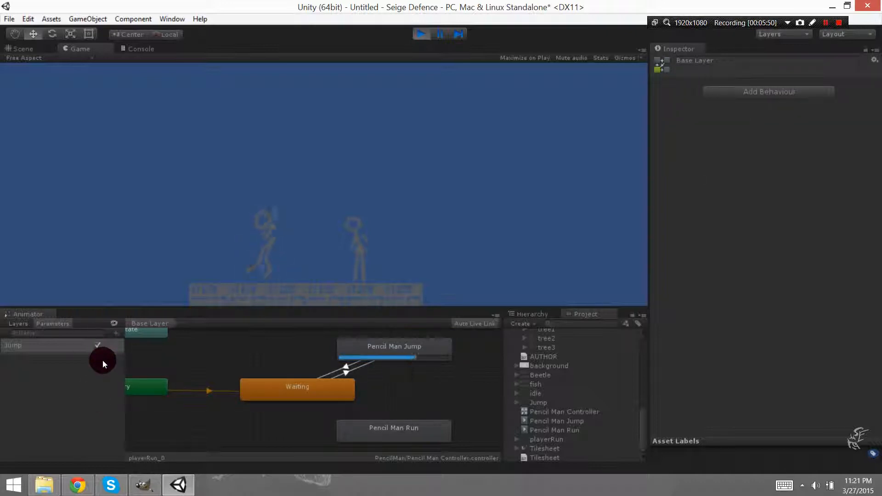
pyautogui.click(98, 344)
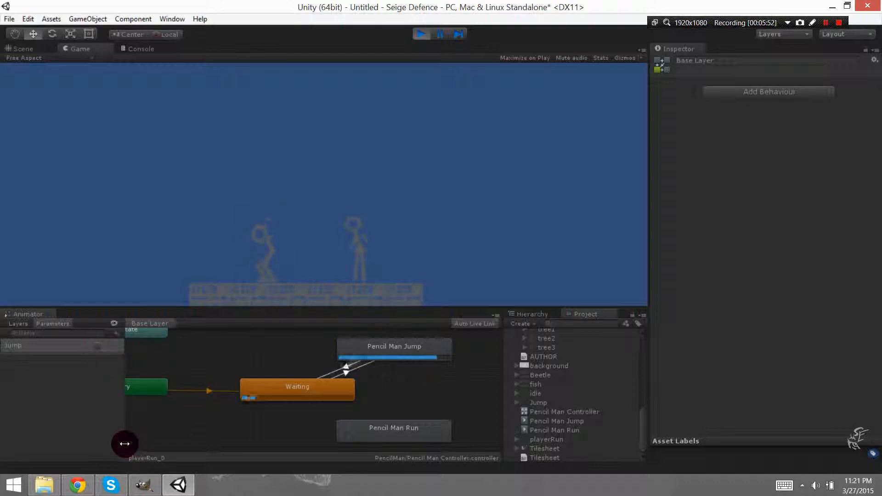
pyautogui.click(97, 346)
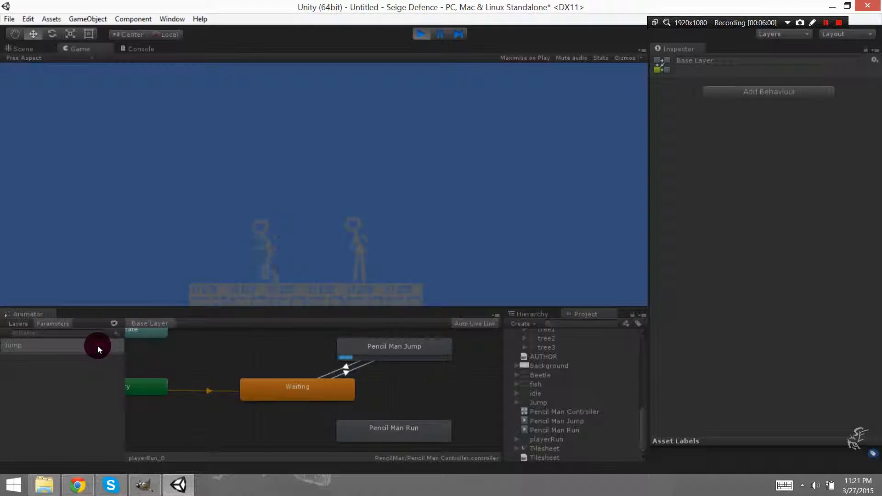
pyautogui.click(98, 346)
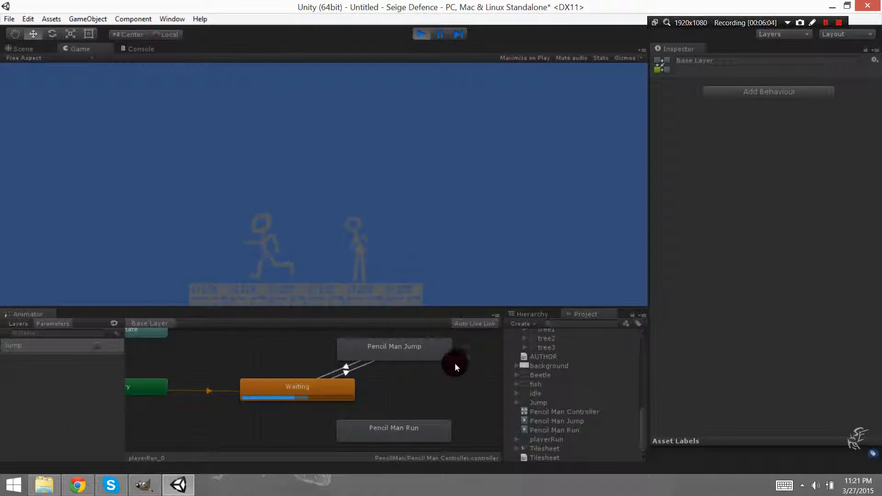
# Turn off Has Exit Time on the Pencil Man Jump to Waiting transition.
pyautogui.click(404, 347)
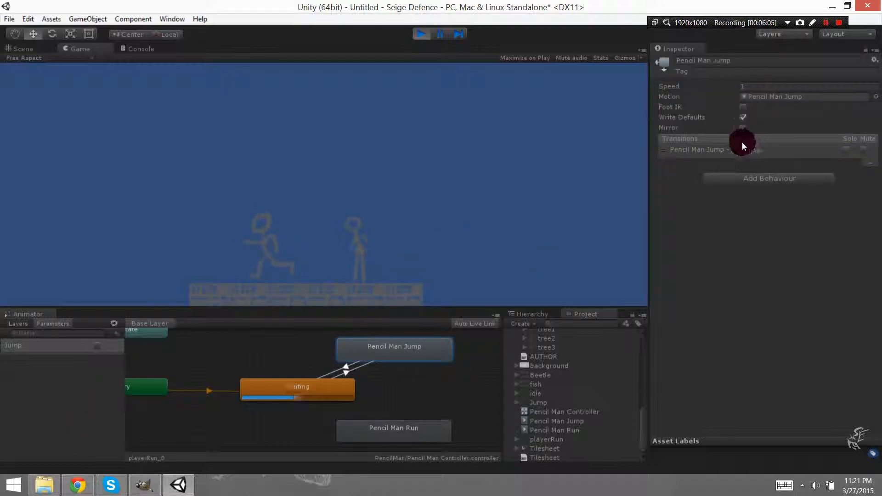
pyautogui.click(732, 149)
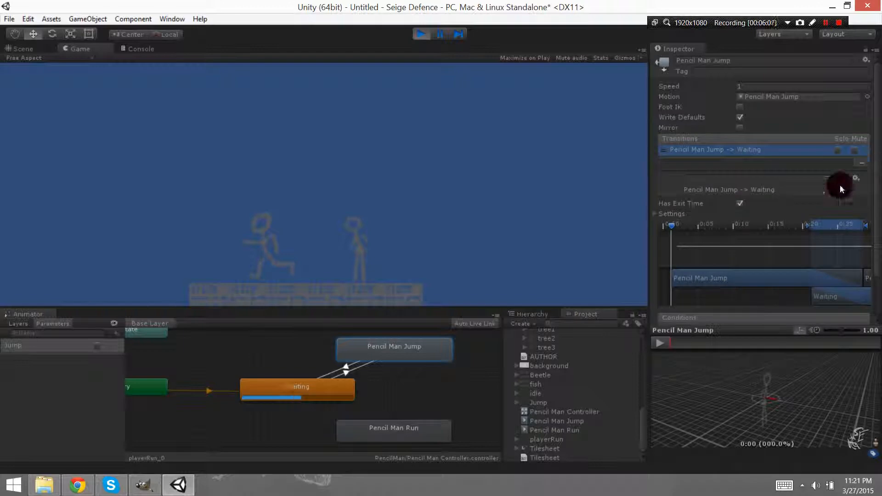
pyautogui.click(741, 205)
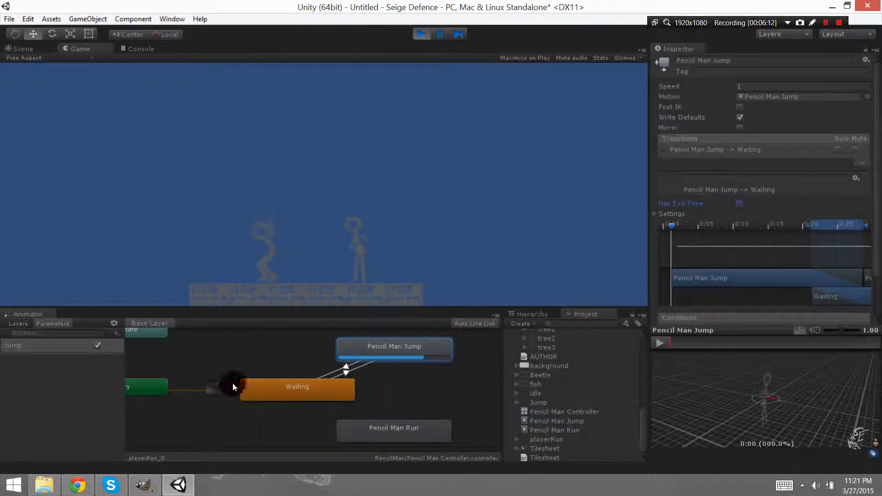
# Switch the Jump parameter on and off in play mode to check how quickly the character returns to Waiting.
pyautogui.click(98, 346)
pyautogui.click(97, 346)
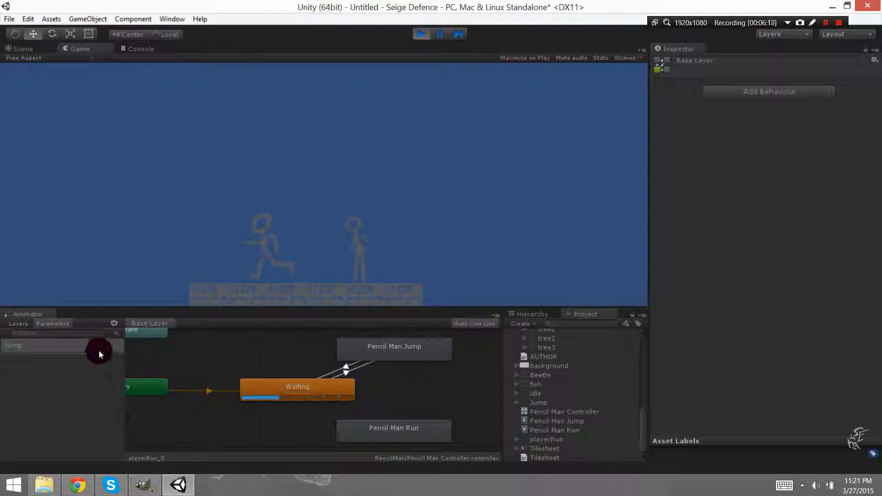
pyautogui.click(97, 350)
pyautogui.click(96, 349)
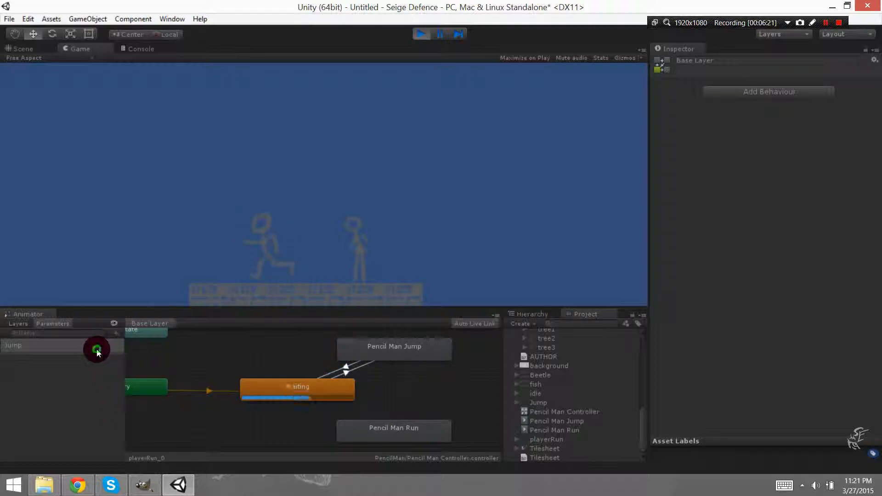
# Set the Waiting to Pencil Man Jump transition's Transition Duration to 0 and test it by switching the Jump parameter on and off.
pyautogui.click(315, 389)
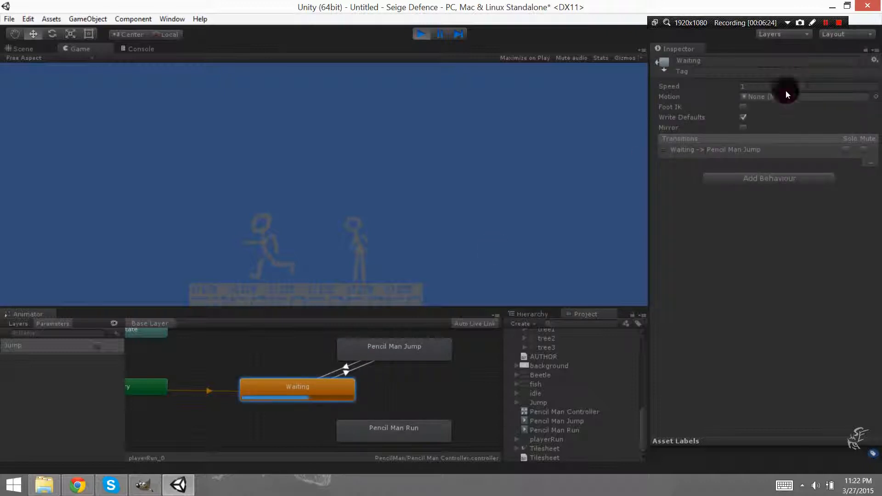
pyautogui.click(718, 149)
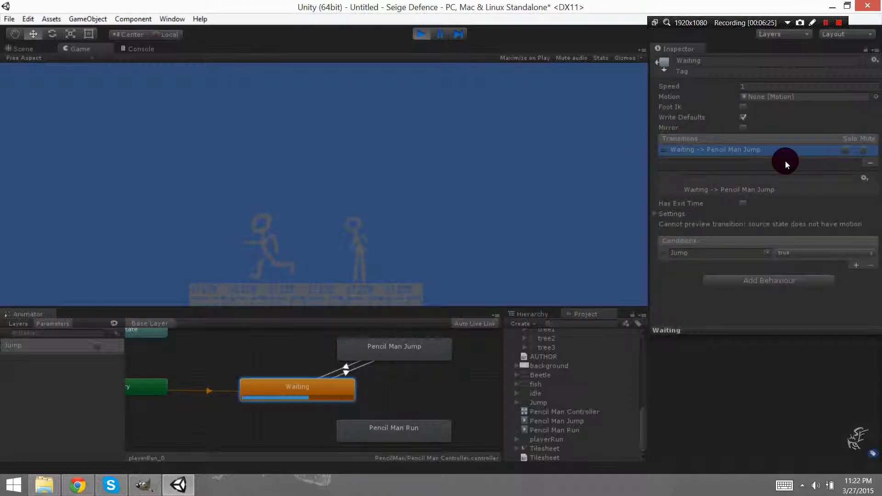
pyautogui.click(654, 214)
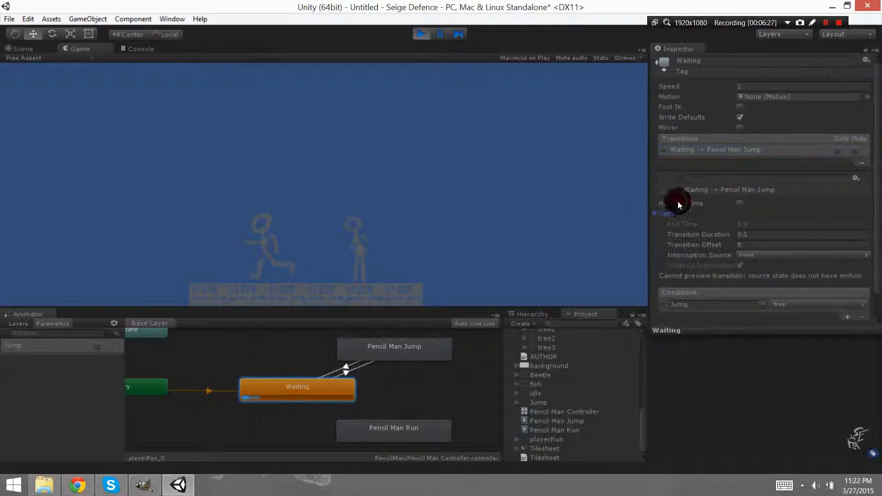
pyautogui.click(752, 235)
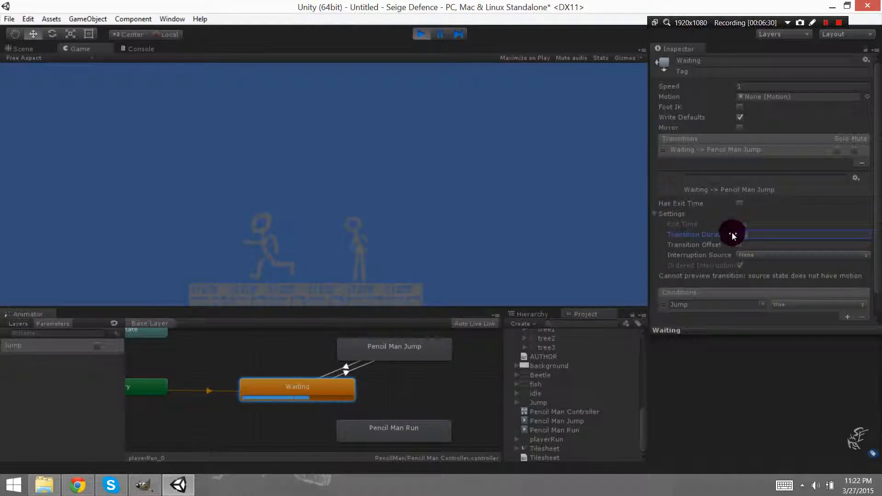
pyautogui.write('0')
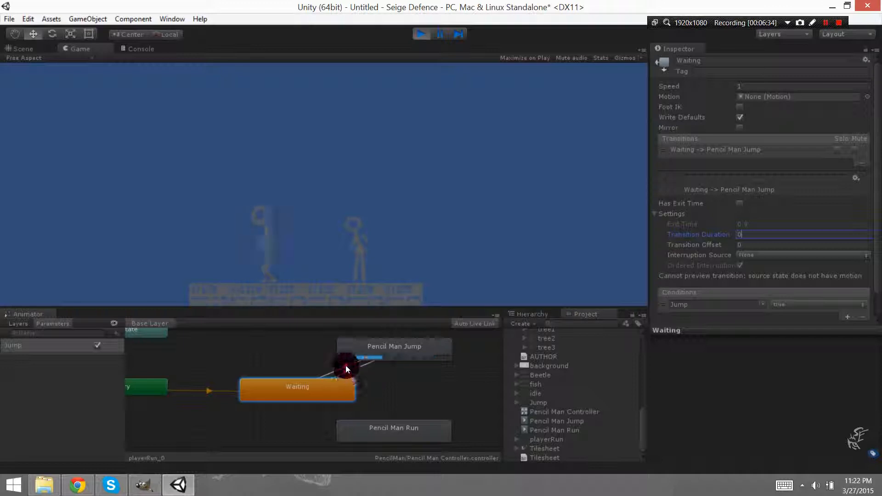
pyautogui.click(98, 344)
pyautogui.click(98, 343)
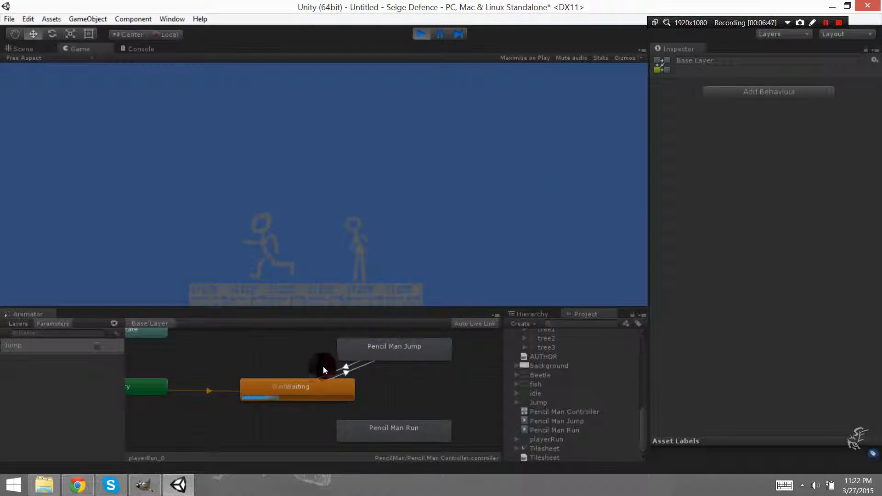
# Examine the Entry, Waiting and Pencil Man Jump states and their links while the scene runs, switch Jump off, and exit play mode.
pyautogui.click(412, 346)
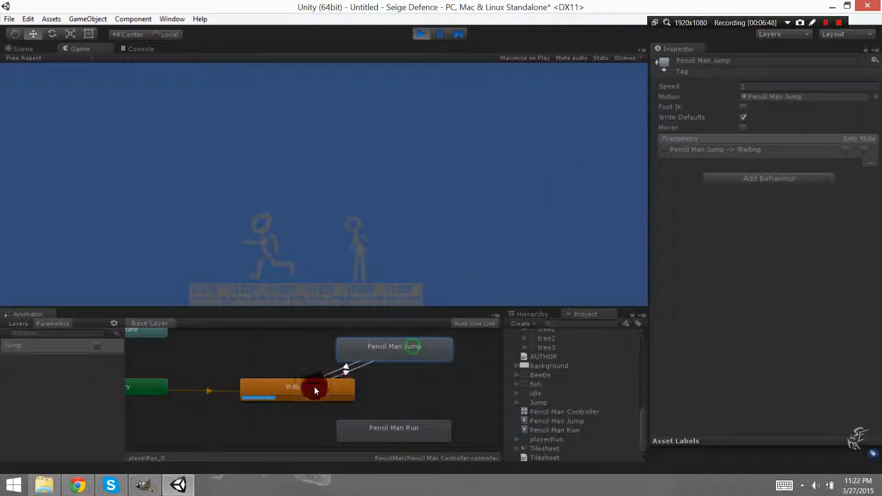
pyautogui.click(311, 389)
pyautogui.moveTo(252, 352); pyautogui.dragTo(298, 351, button='middle')
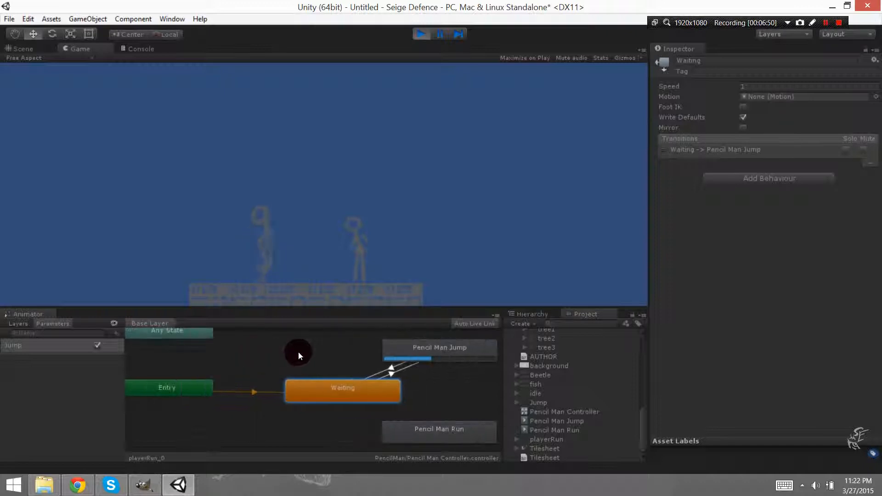
pyautogui.moveTo(177, 386); pyautogui.dragTo(219, 382)
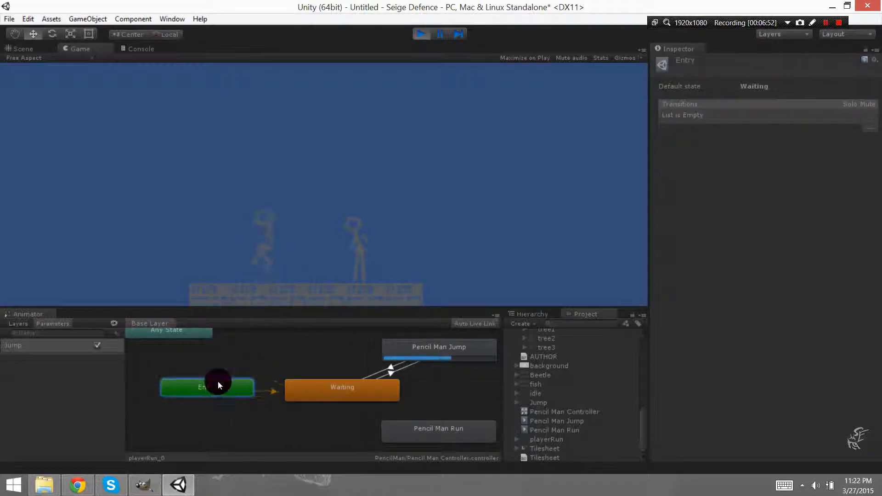
pyautogui.click(274, 391)
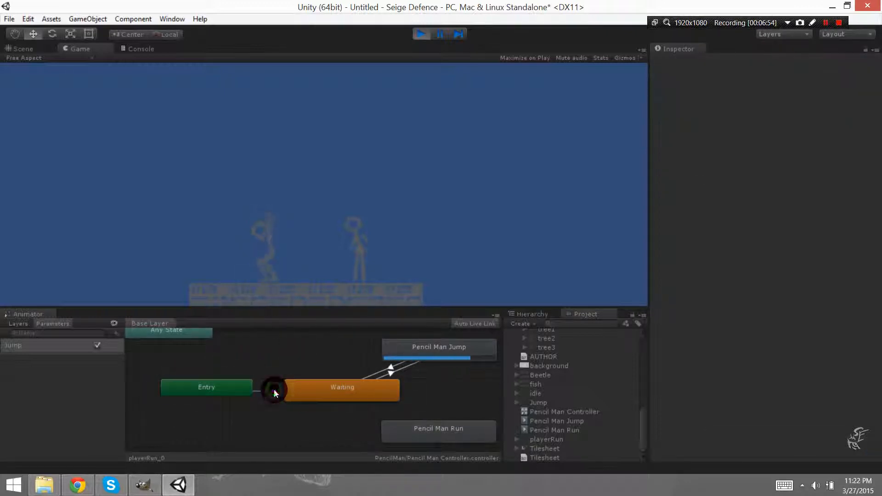
pyautogui.click(347, 392)
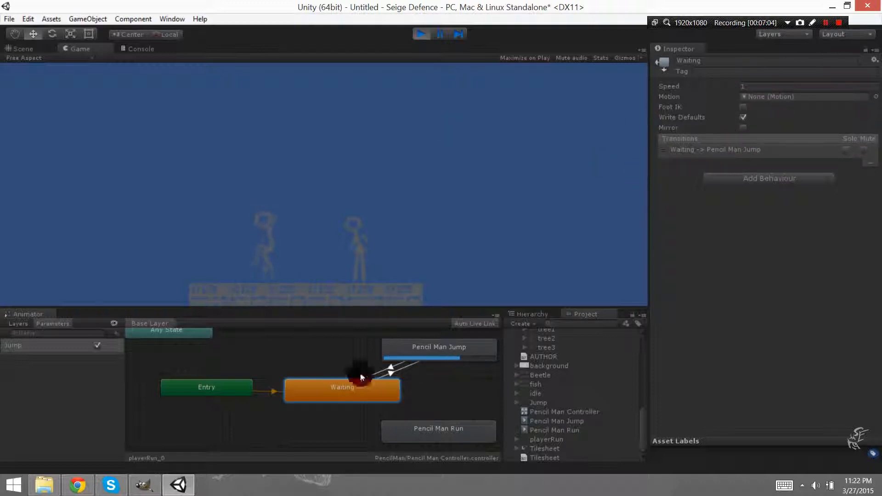
pyautogui.click(437, 346)
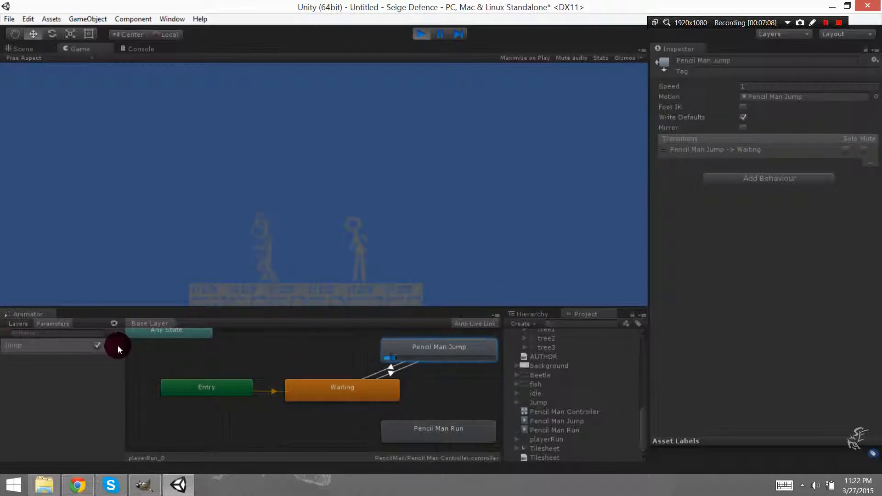
pyautogui.click(97, 345)
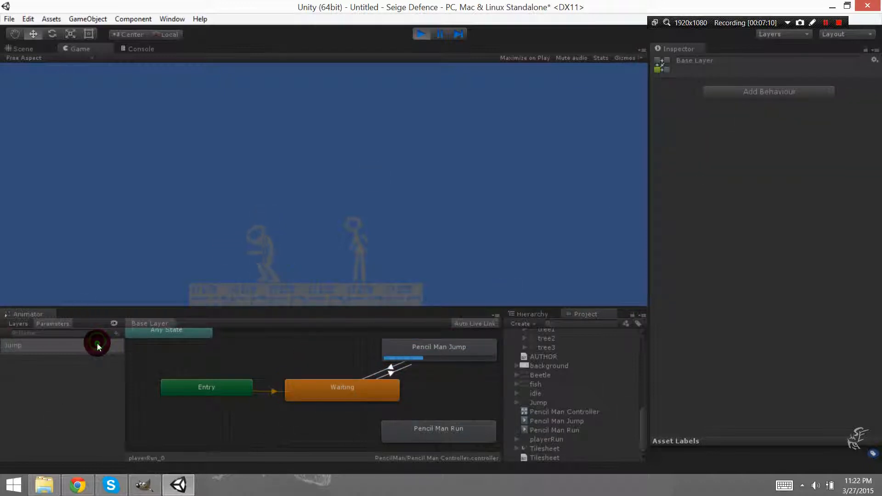
pyautogui.click(418, 35)
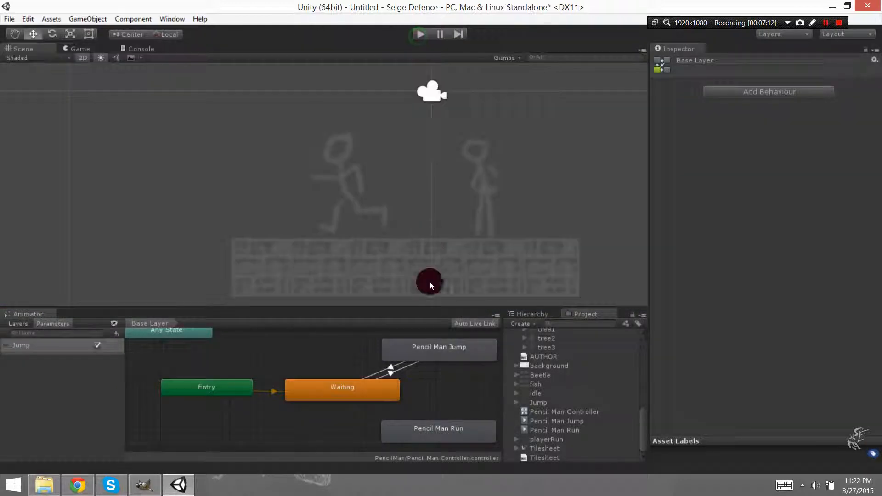
# Create a transition from the Waiting state to the Pencil Man Run state.
pyautogui.click(433, 430)
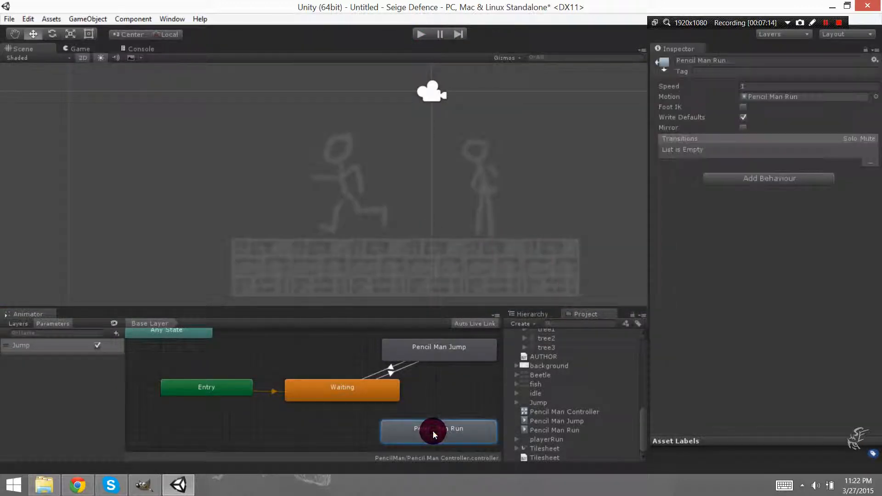
pyautogui.click(373, 390)
pyautogui.rightClick(374, 389)
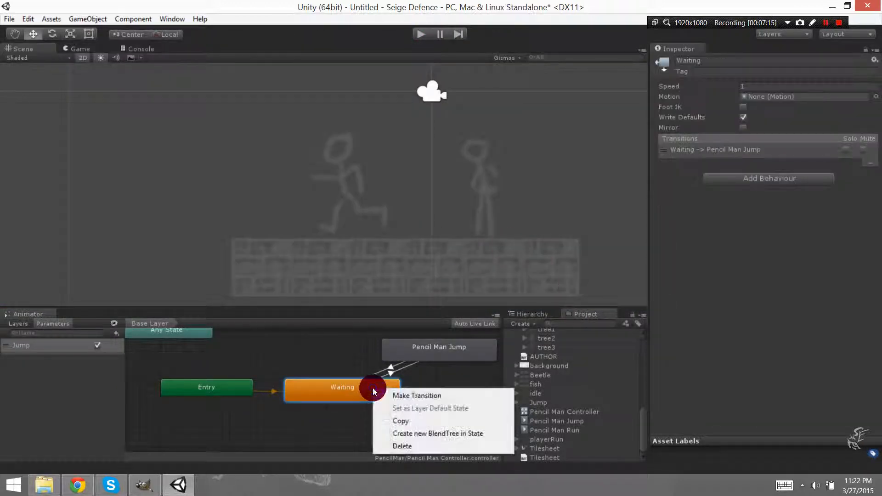
pyautogui.click(414, 393)
pyautogui.click(445, 436)
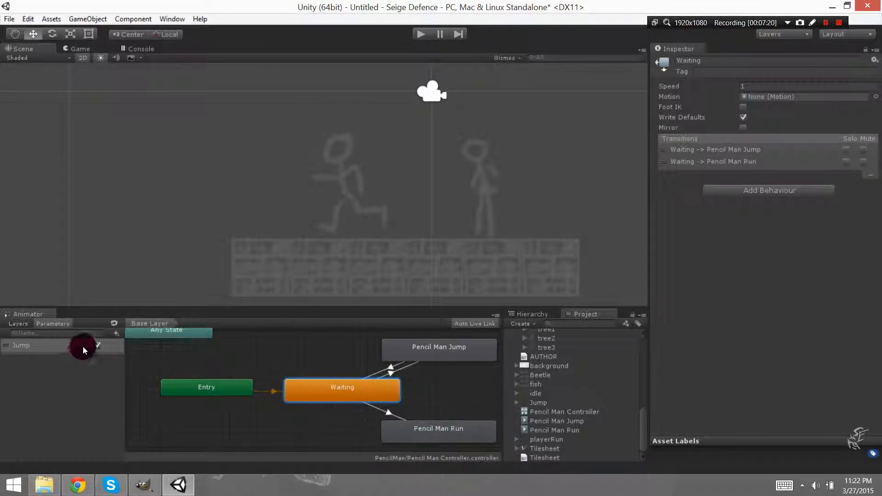
# Add a Float parameter named Speed to the animator controller.
pyautogui.click(116, 333)
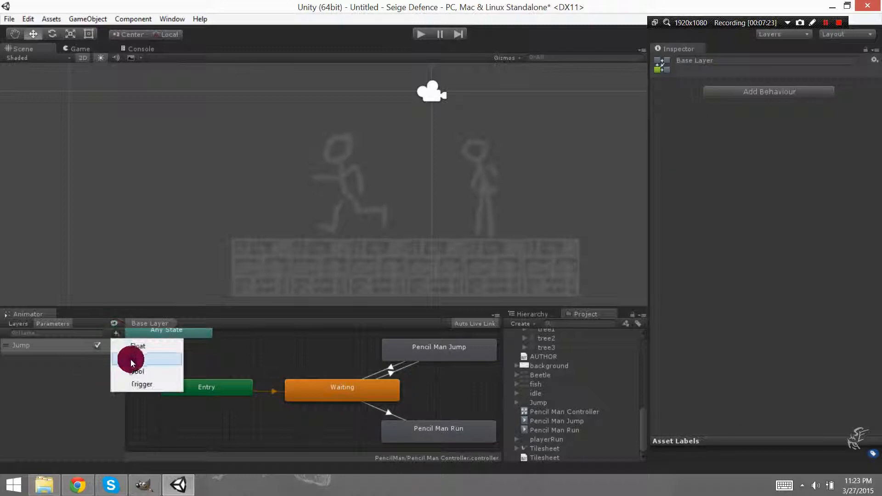
pyautogui.click(138, 346)
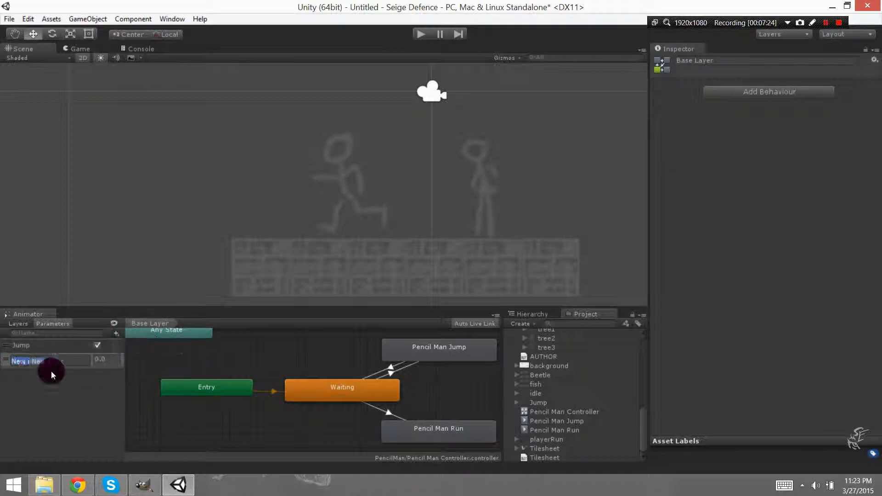
pyautogui.write('Speed')
pyautogui.press('Return')
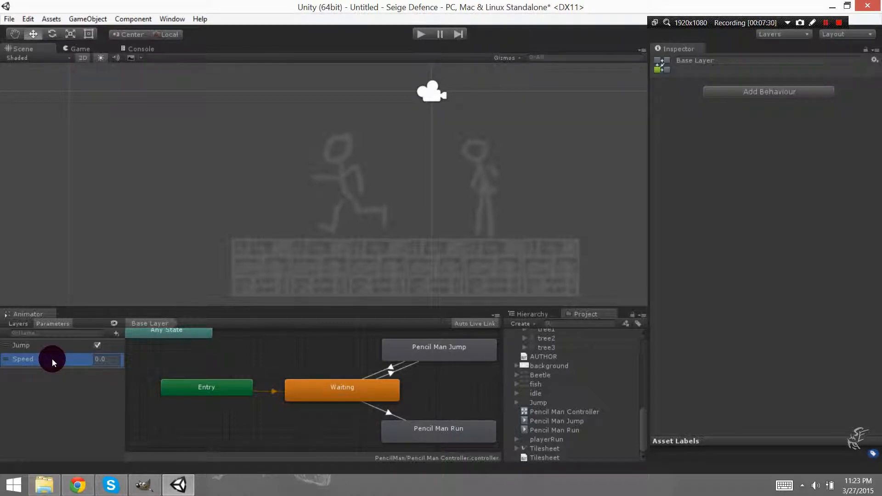
# Add the condition Speed Greater than 0.1 to the Waiting to Pencil Man Run transition.
pyautogui.click(349, 189)
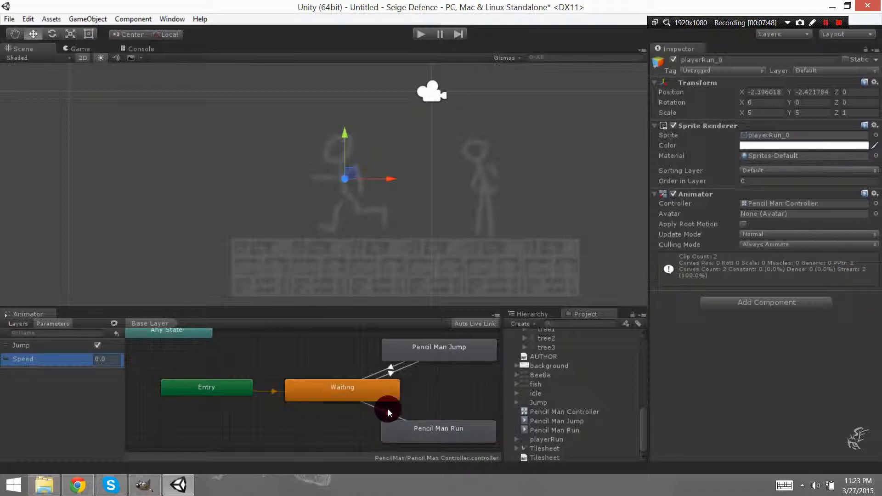
pyautogui.click(361, 384)
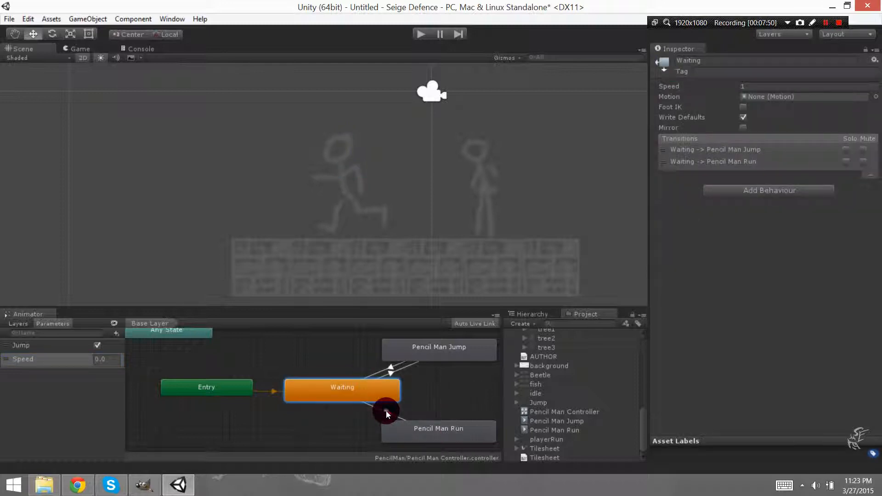
pyautogui.click(386, 412)
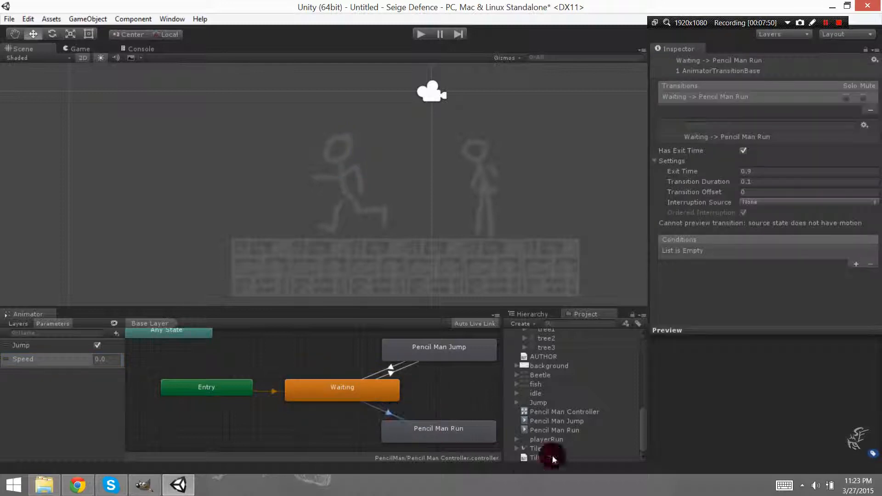
pyautogui.click(856, 264)
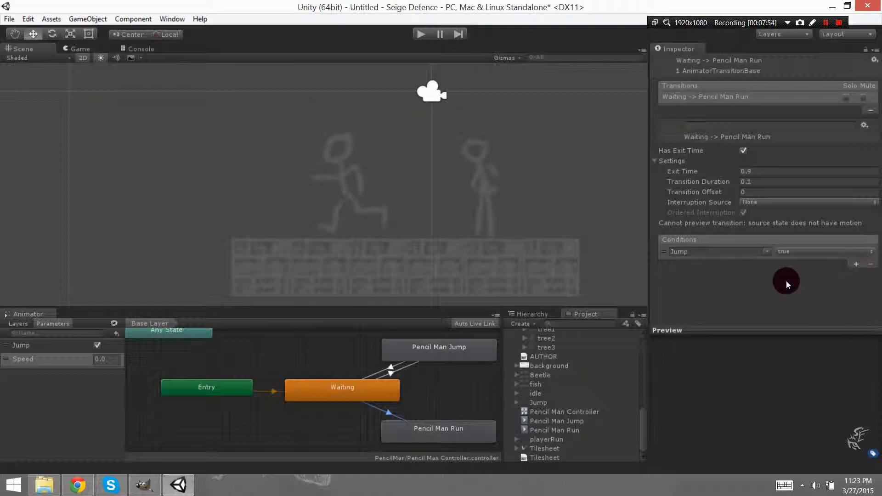
pyautogui.click(767, 253)
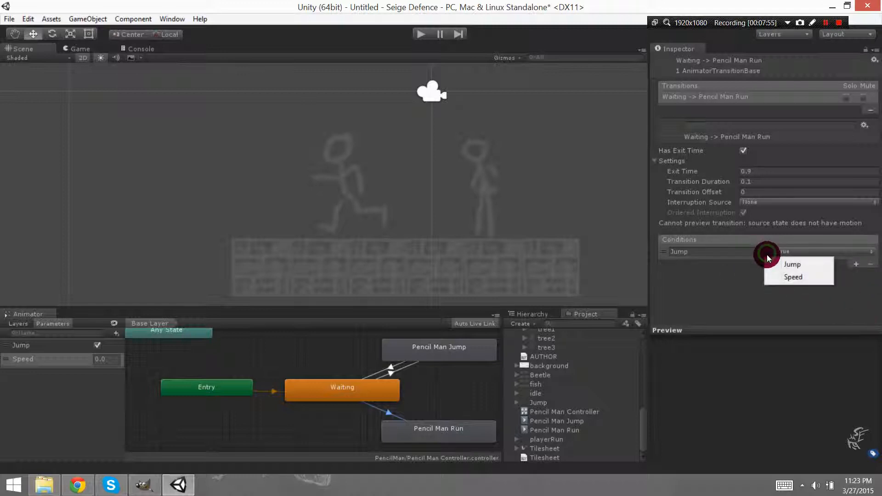
pyautogui.click(802, 276)
pyautogui.click(836, 252)
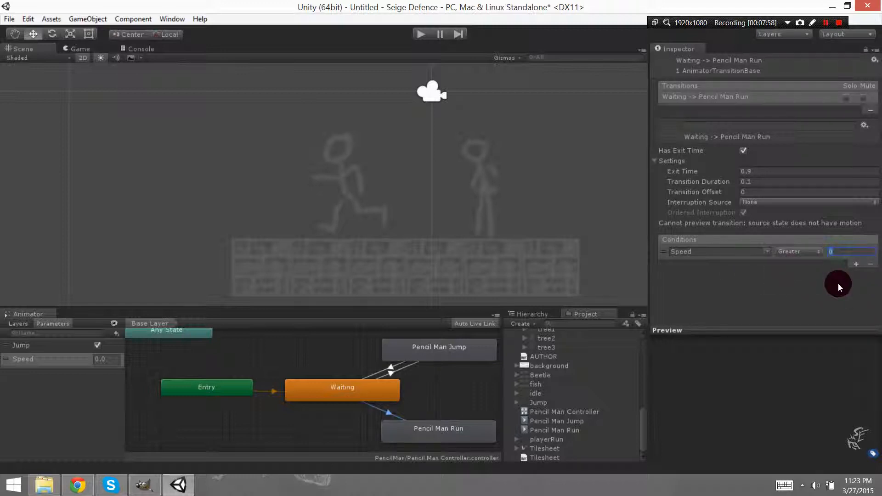
pyautogui.write('0.1')
# Create a transition from the Pencil Man Run state back to the Waiting state.
pyautogui.click(431, 428)
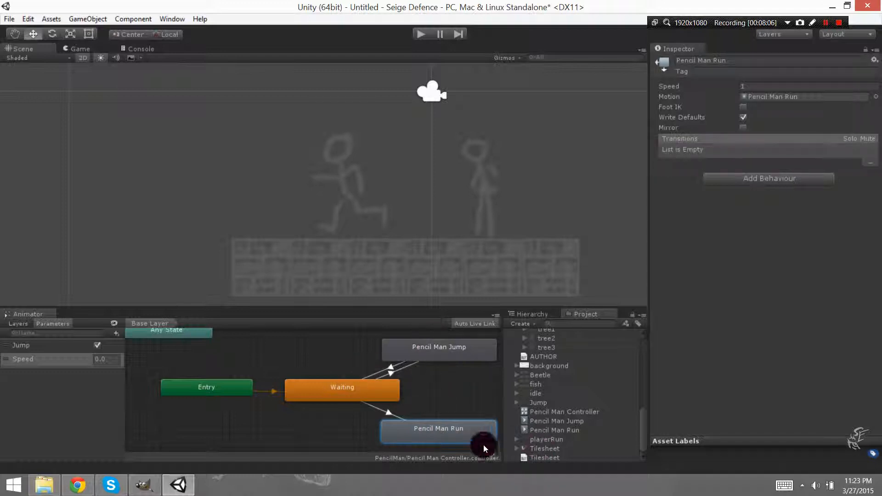
pyautogui.rightClick(442, 427)
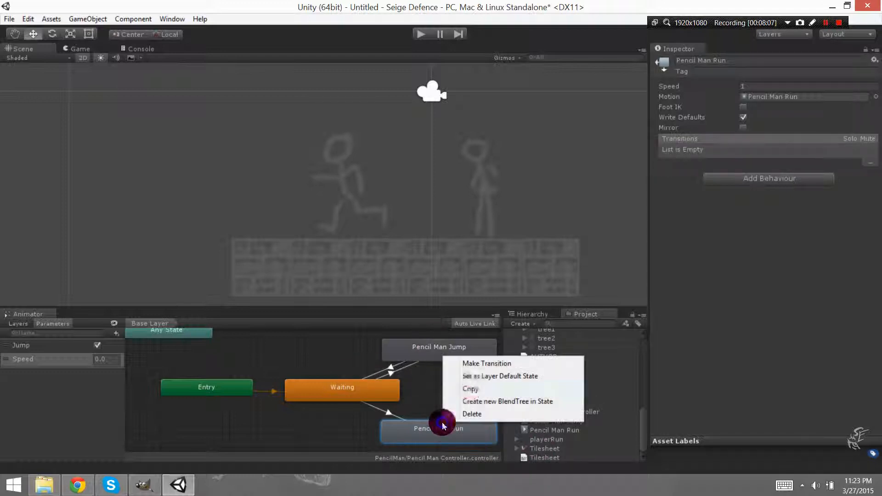
pyautogui.click(479, 361)
pyautogui.click(383, 394)
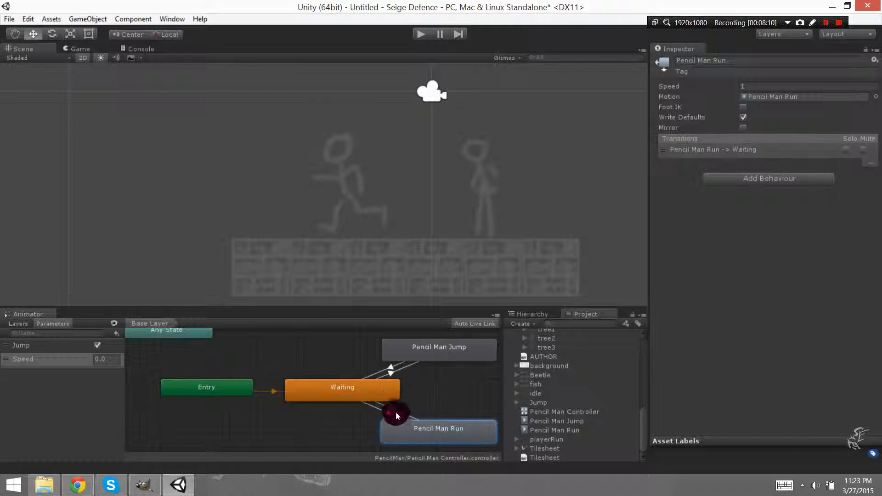
# Add the condition Speed Less than 0.1 to the Pencil Man Run to Waiting transition.
pyautogui.click(395, 406)
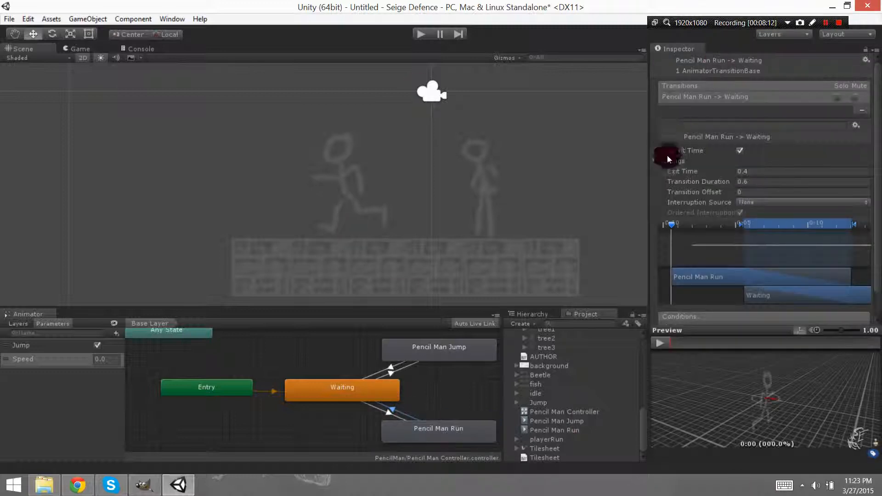
pyautogui.scroll(-2, 662, 193)
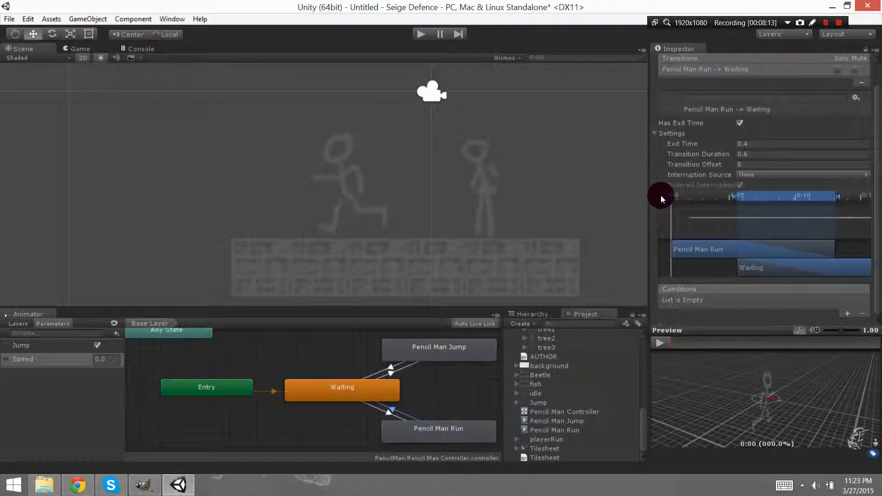
pyautogui.click(846, 313)
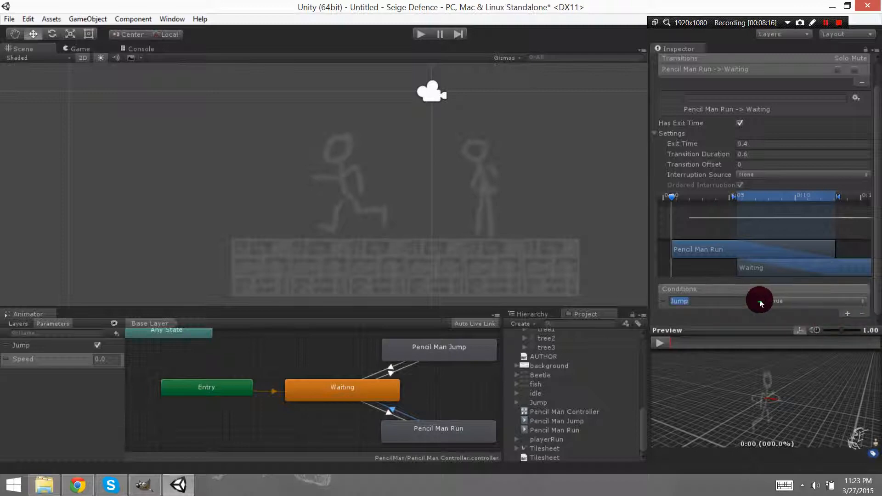
pyautogui.click(761, 302)
pyautogui.click(785, 324)
pyautogui.click(804, 300)
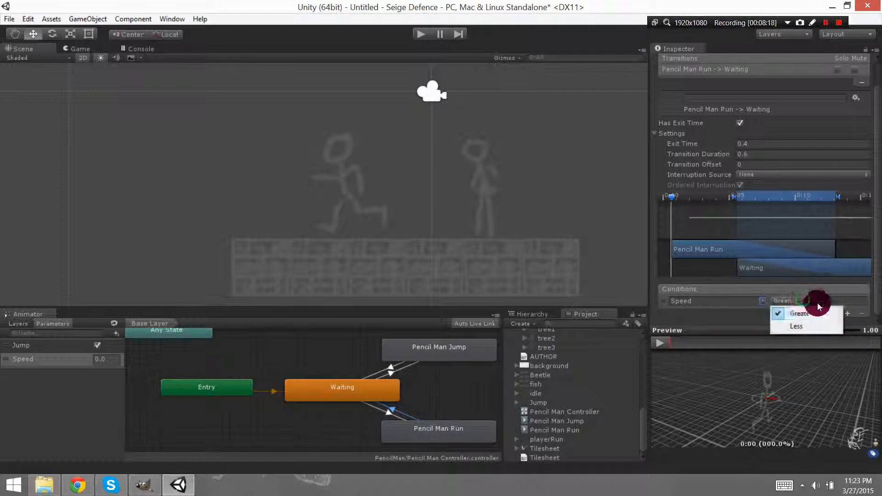
pyautogui.click(809, 325)
pyautogui.click(841, 301)
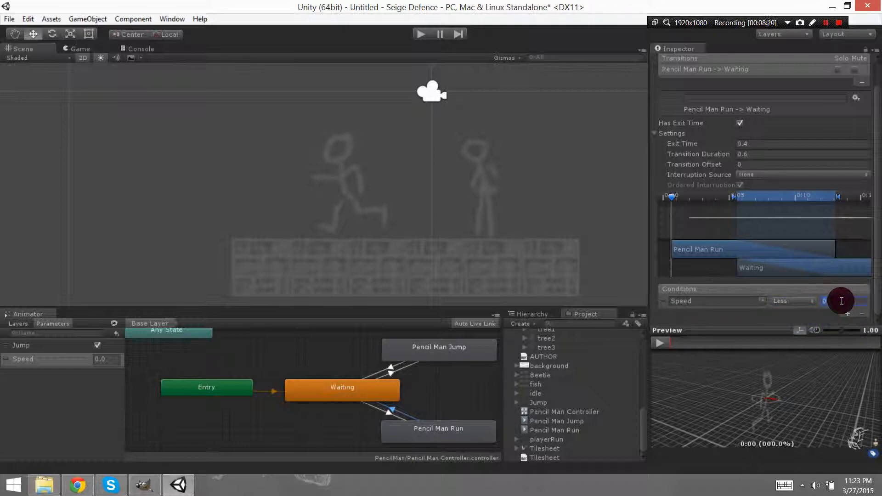
pyautogui.write('0.1')
# Run the game, turn the Jump parameter off and set Speed to 0.2 to test the run transition.
pyautogui.click(426, 35)
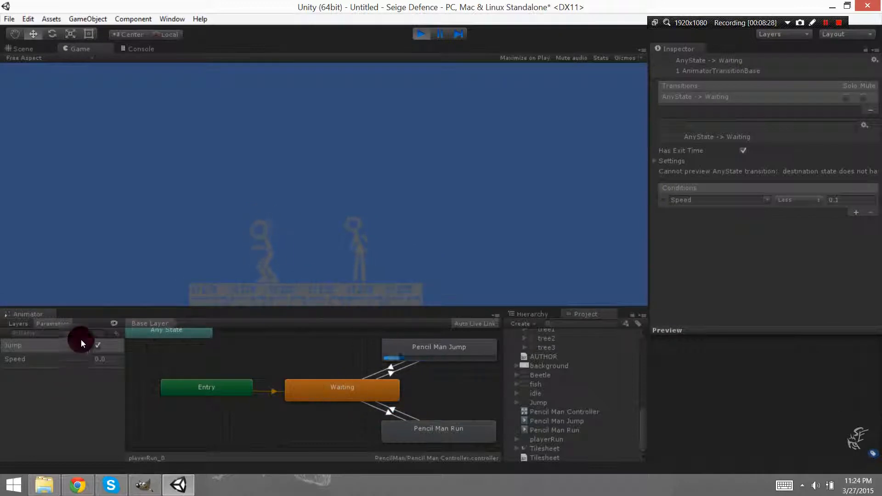
pyautogui.click(97, 345)
pyautogui.click(118, 358)
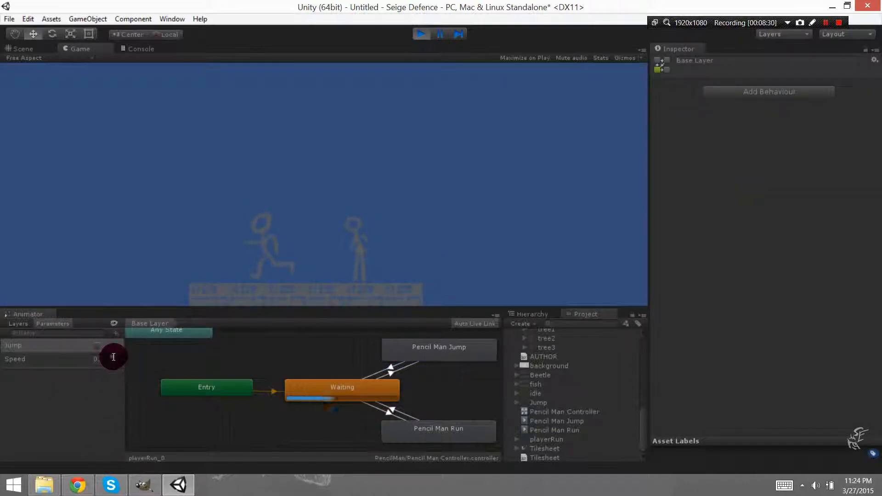
pyautogui.write('0.2')
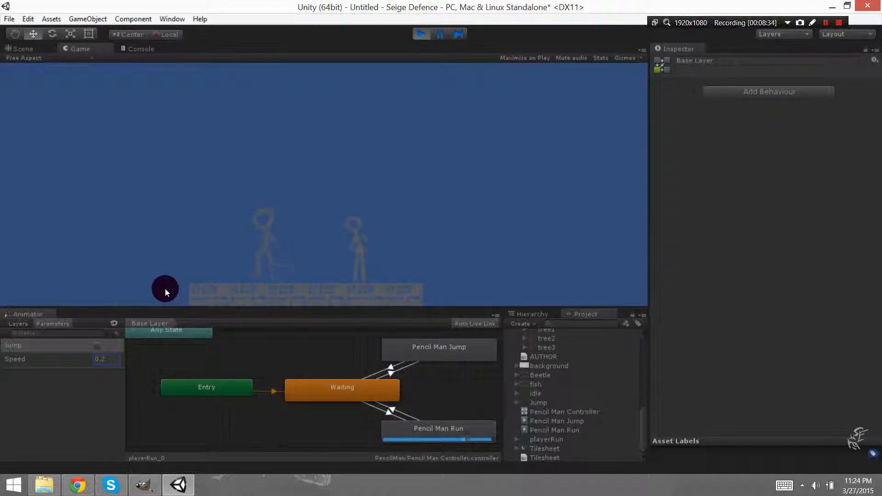
# Toggle the Jump parameter repeatedly during the run animation to test jumping, and stop the game.
pyautogui.click(97, 345)
pyautogui.click(96, 349)
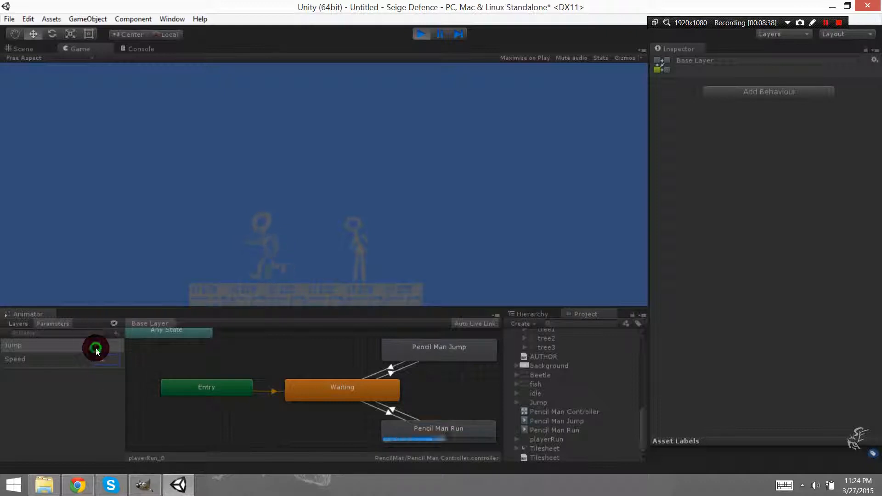
pyautogui.click(96, 349)
pyautogui.click(96, 349)
pyautogui.click(96, 349)
pyautogui.click(419, 36)
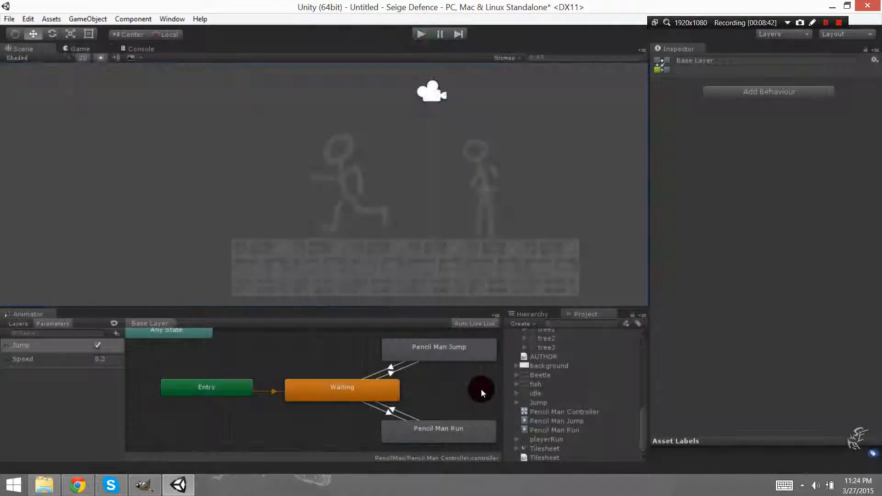
# Create a transition from the Pencil Man Run state to the Pencil Man Jump state.
pyautogui.rightClick(438, 427)
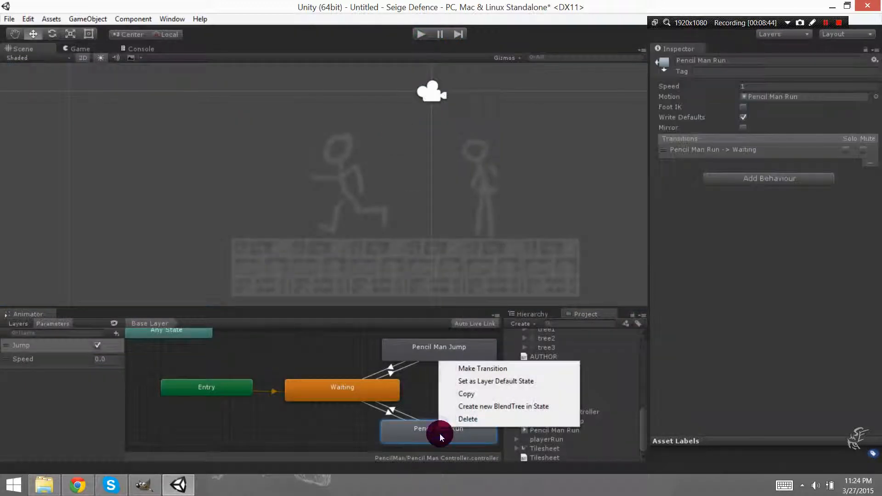
pyautogui.click(482, 368)
pyautogui.click(445, 358)
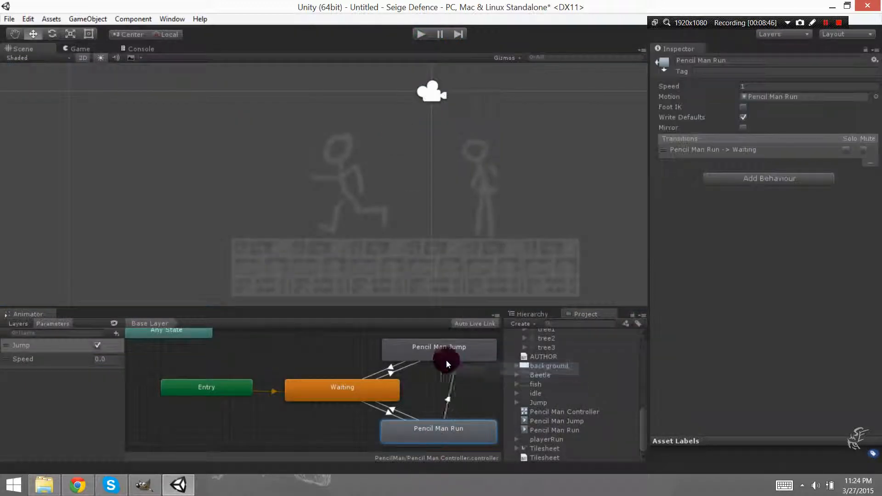
pyautogui.click(442, 356)
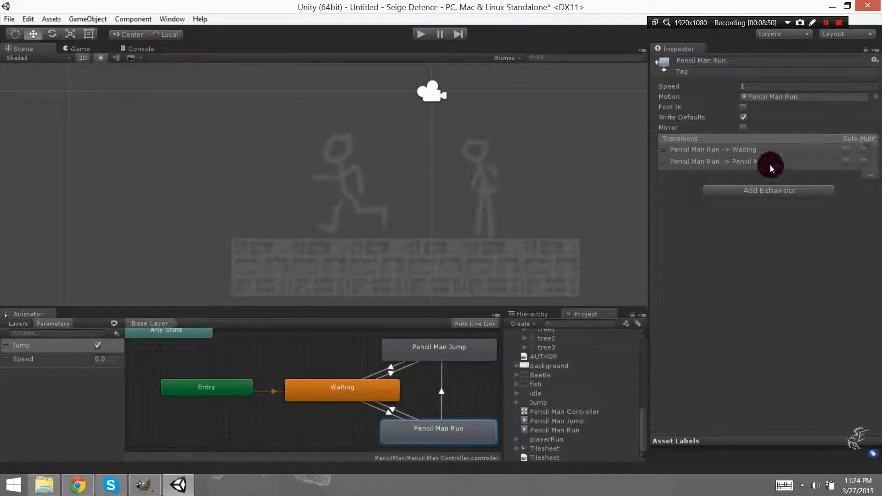
# Disable Has Exit Time on the Pencil Man Run to Pencil Man Jump transition and add the condition Jump true.
pyautogui.click(743, 161)
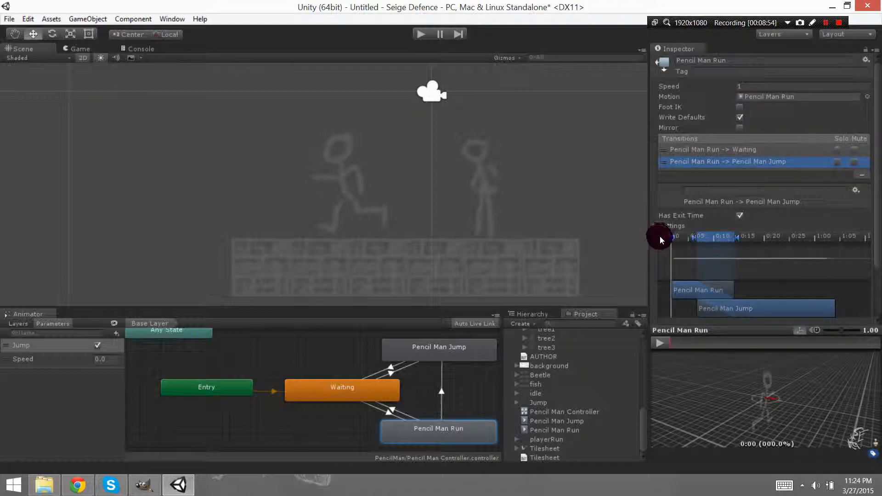
pyautogui.click(739, 215)
pyautogui.scroll(-3, 650, 213)
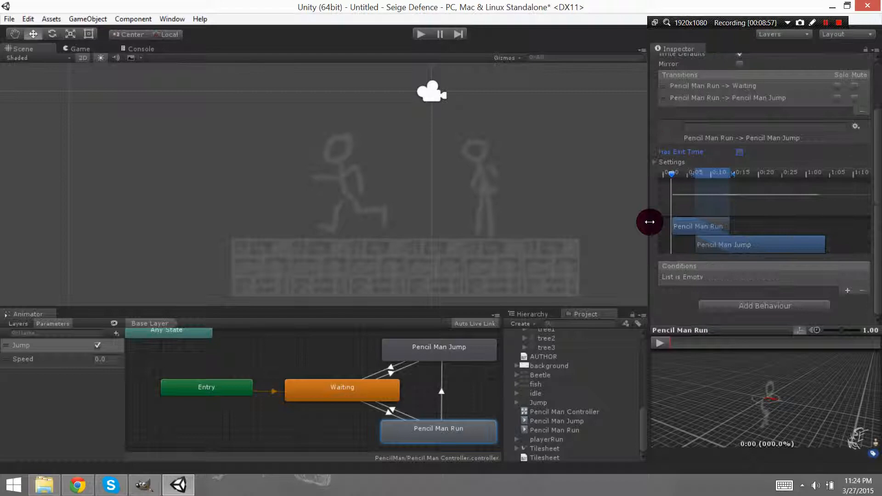
pyautogui.click(849, 289)
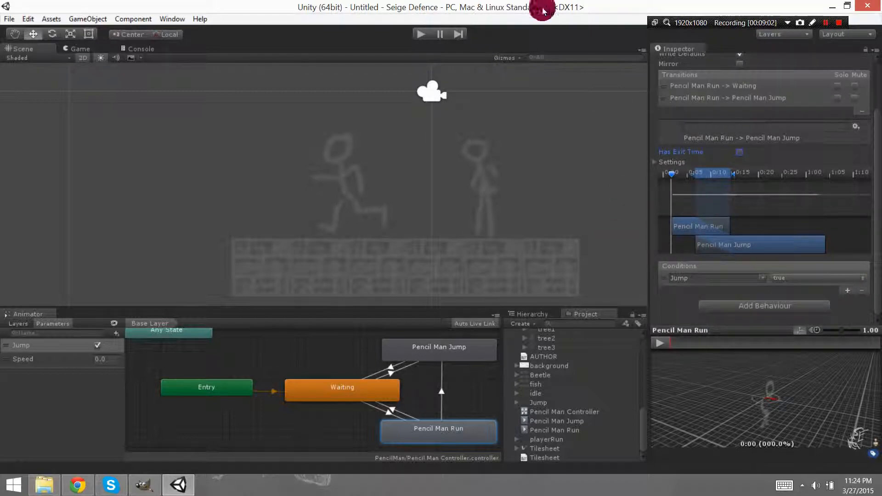
# Run the game again with Jump turned off and Speed set to 0.2 to start the run animation.
pyautogui.click(421, 34)
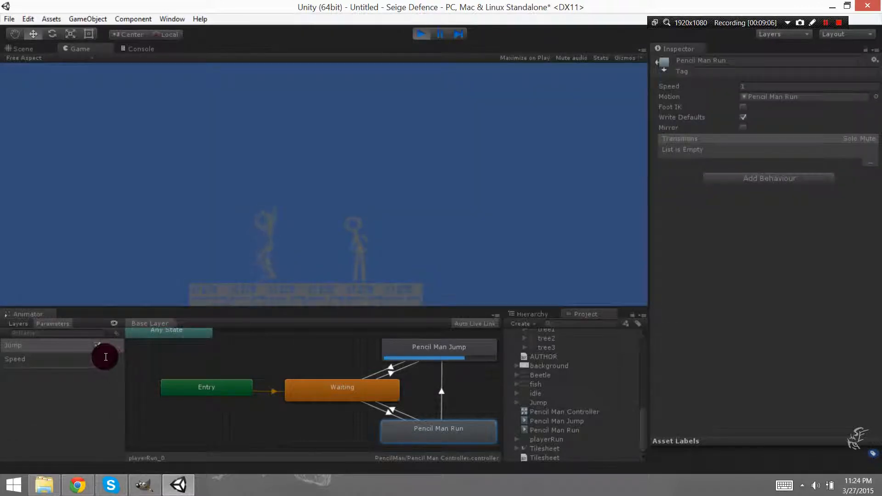
pyautogui.click(96, 345)
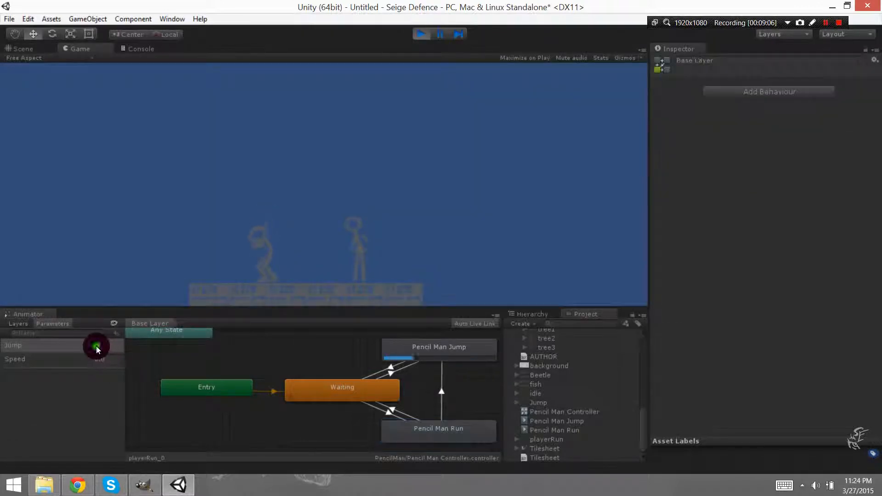
pyautogui.click(109, 358)
pyautogui.write('0.2')
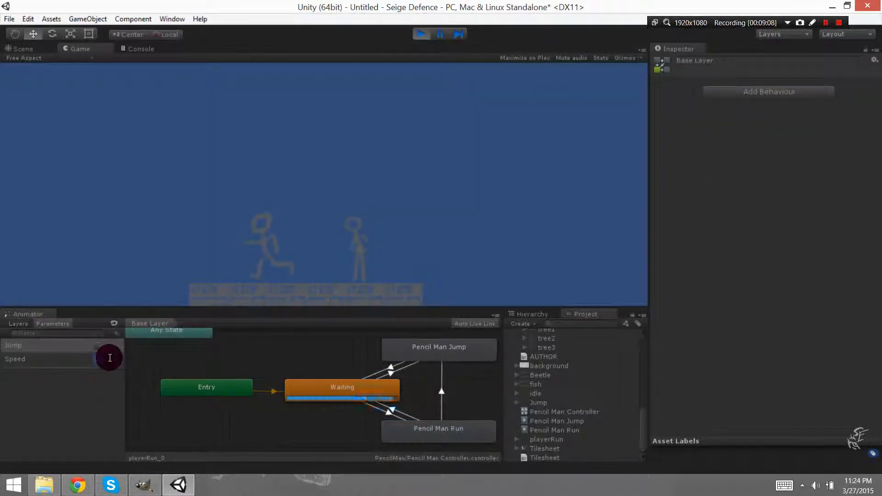
# Turn the Jump parameter on and off during the run animation to test the Run to Jump transition.
pyautogui.click(29, 349)
pyautogui.click(97, 345)
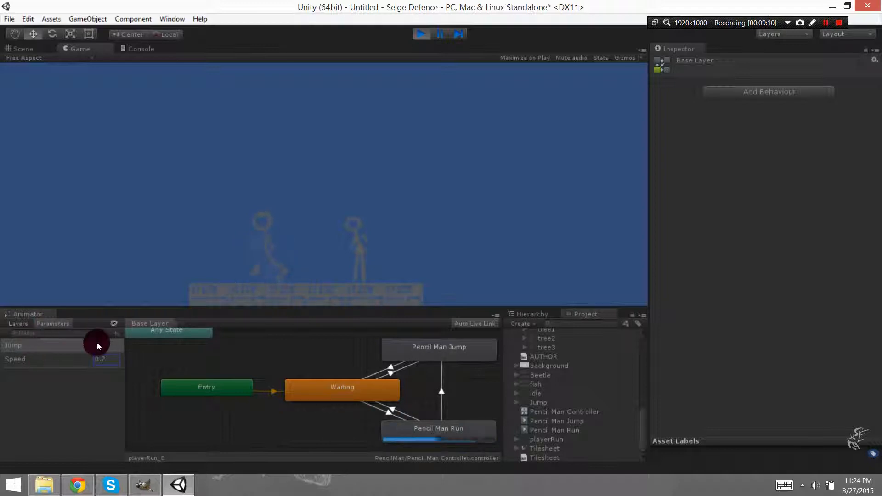
pyautogui.click(100, 390)
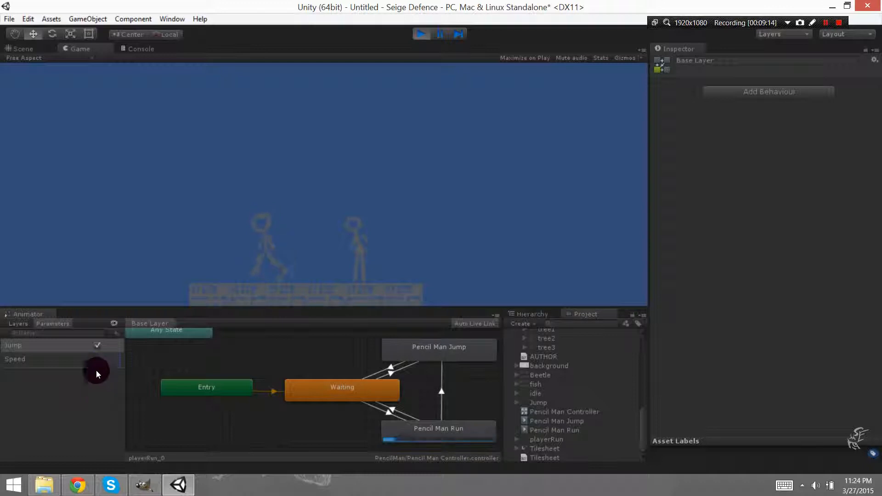
pyautogui.click(98, 347)
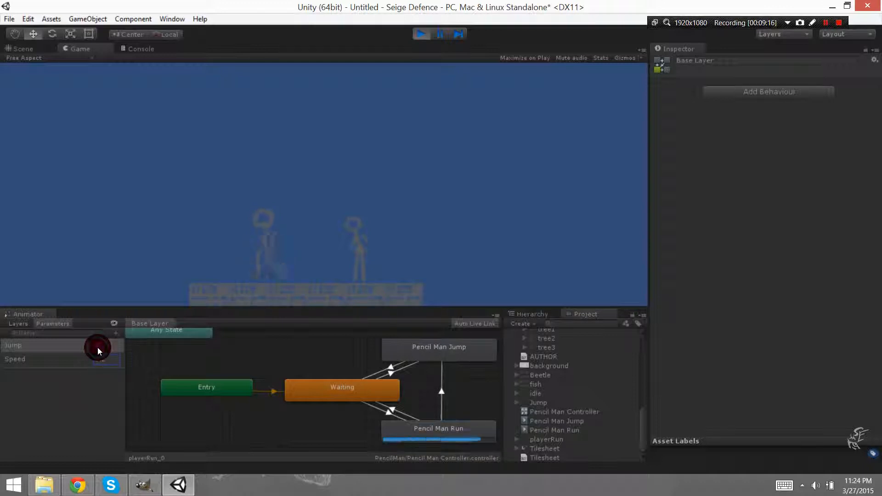
# Inspect the Pencil Man Run to Pencil Man Jump transition and turn Jump on to retest it.
pyautogui.click(447, 395)
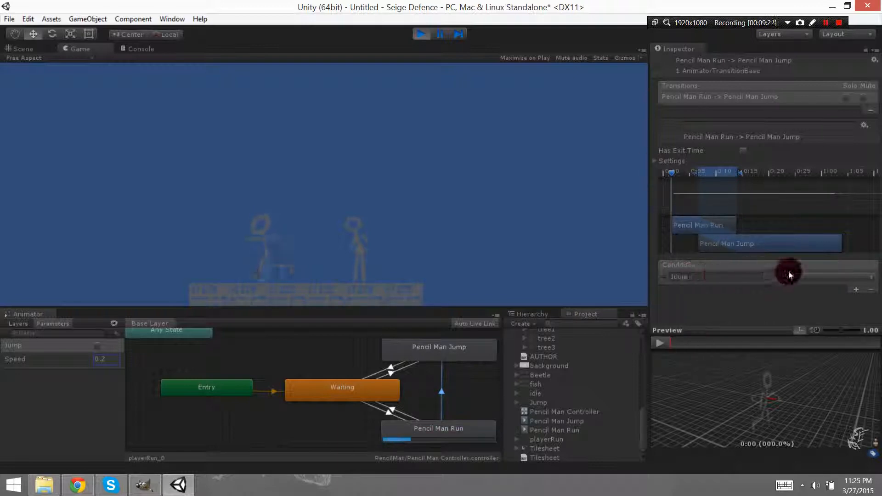
pyautogui.moveTo(671, 173); pyautogui.dragTo(581, 189)
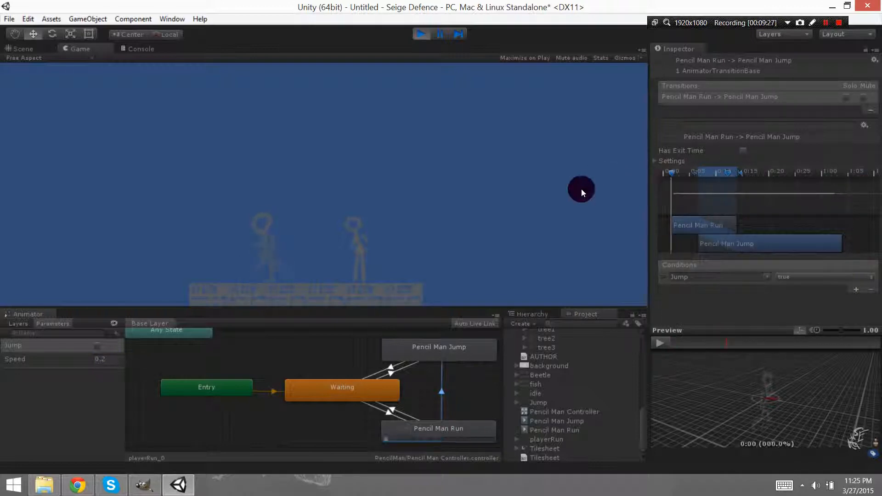
pyautogui.click(97, 346)
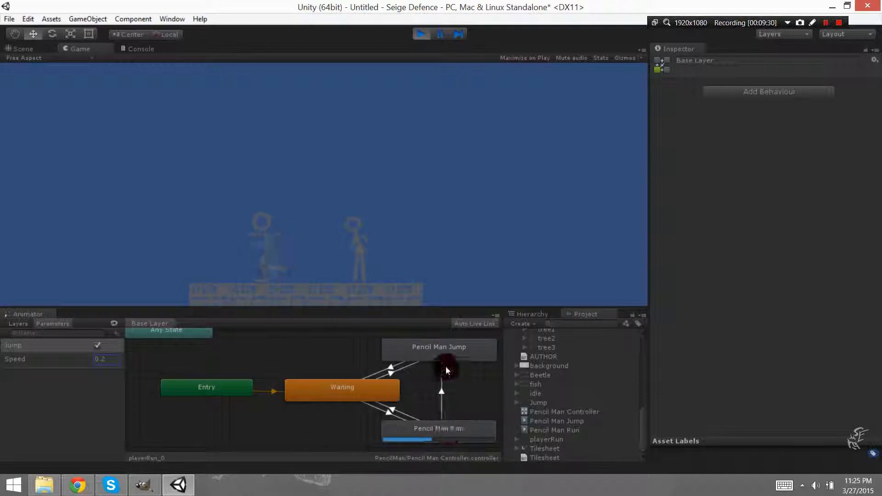
pyautogui.click(441, 433)
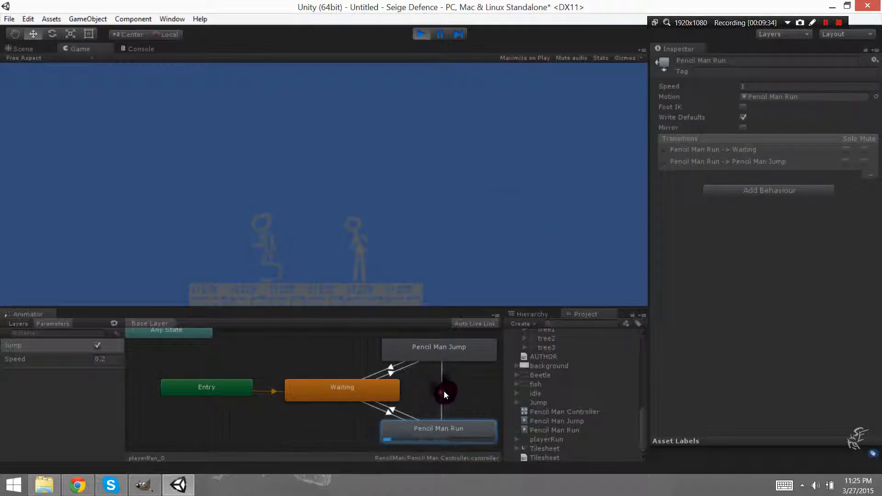
pyautogui.click(442, 390)
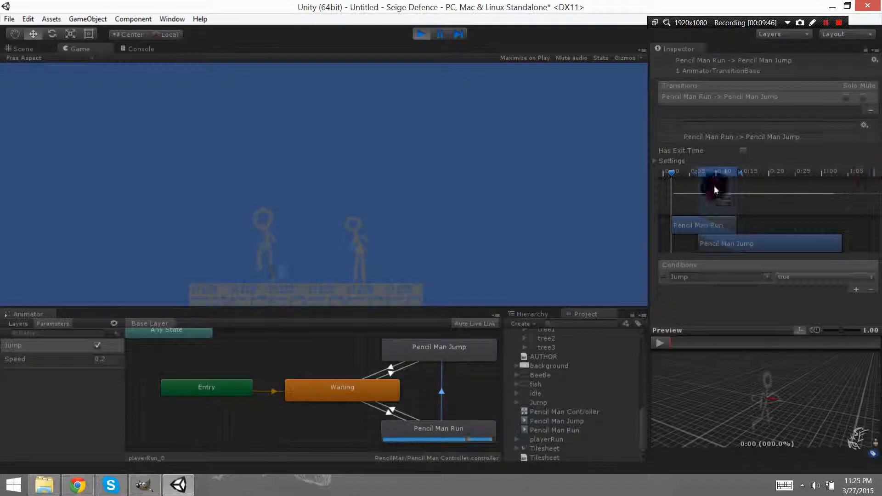
pyautogui.click(827, 22)
pyautogui.click(829, 22)
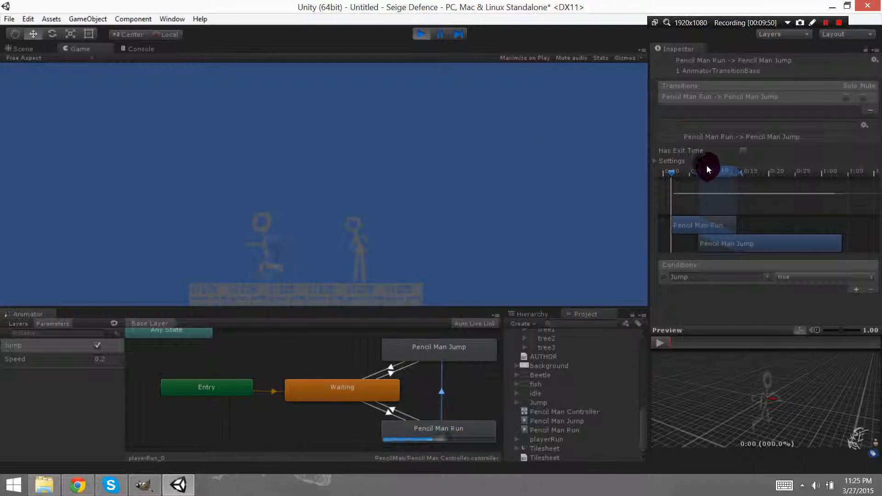
pyautogui.click(828, 23)
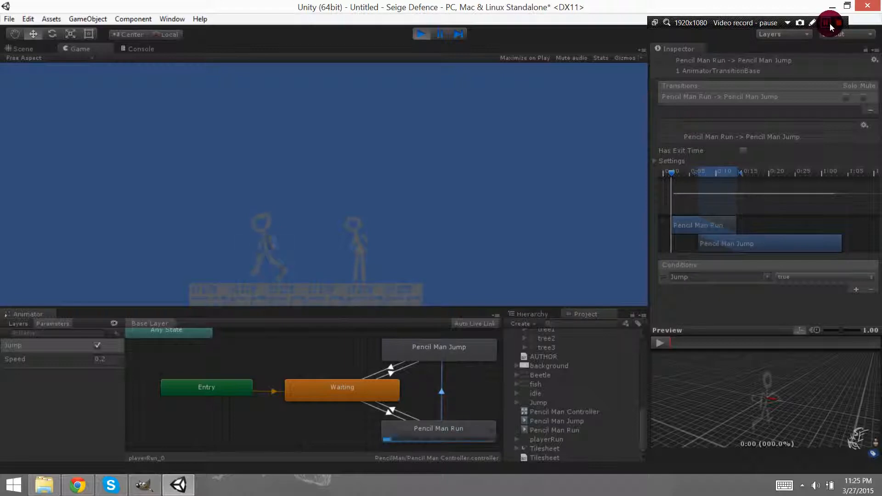
pyautogui.click(829, 23)
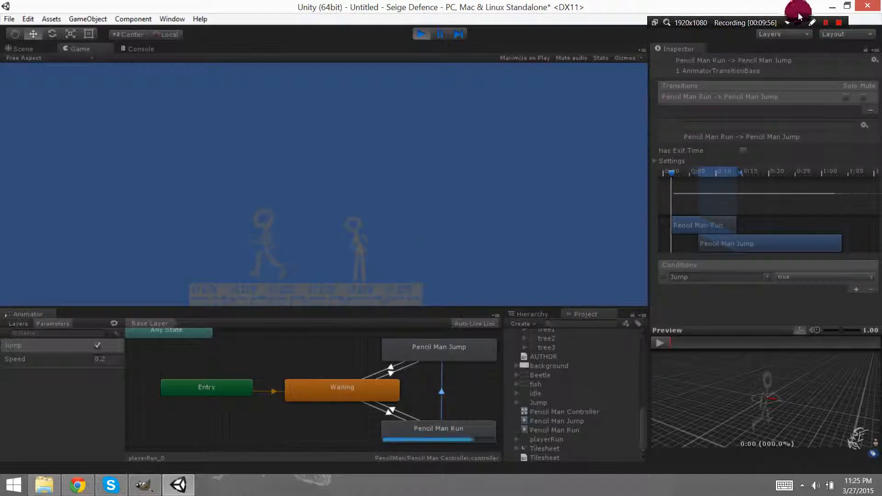
# Set the Transition Duration of the Pencil Man Run to Pencil Man Jump transition to 0.
pyautogui.click(365, 386)
pyautogui.click(420, 351)
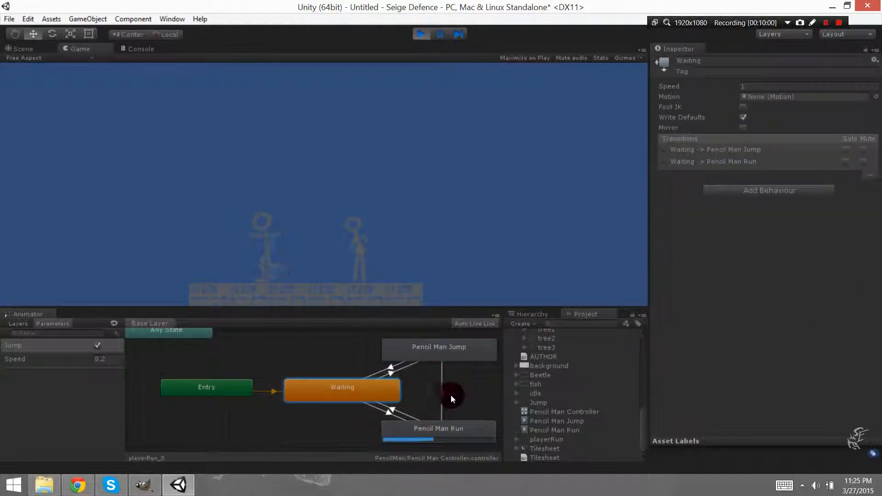
pyautogui.click(442, 368)
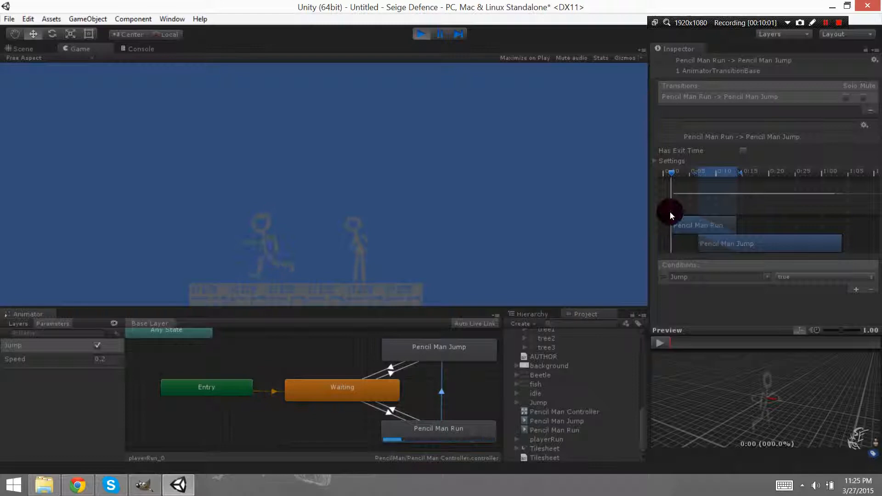
pyautogui.click(657, 161)
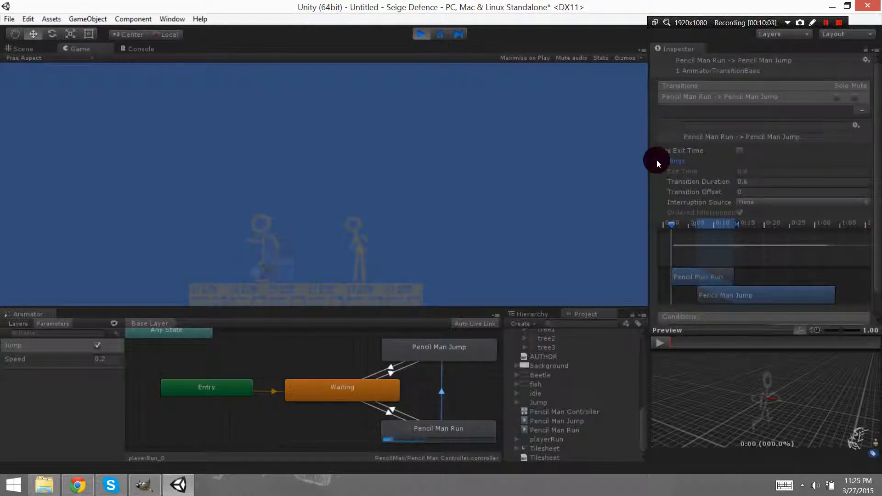
pyautogui.click(758, 181)
pyautogui.write('0')
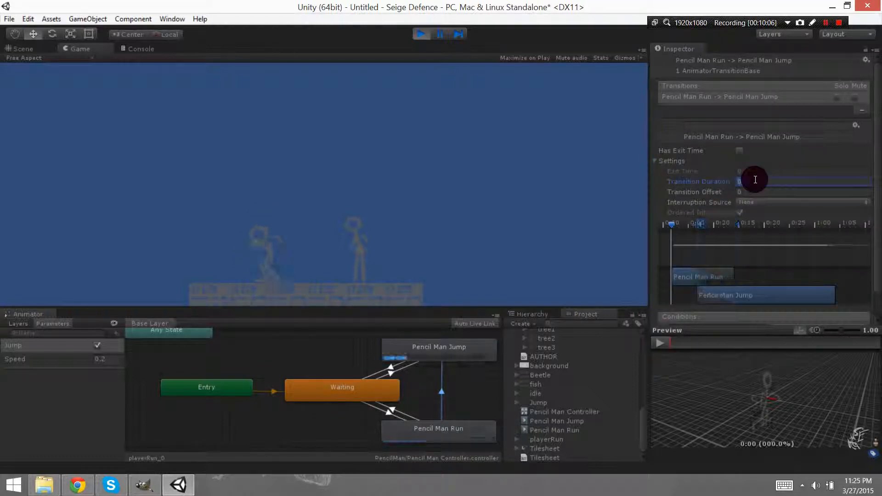